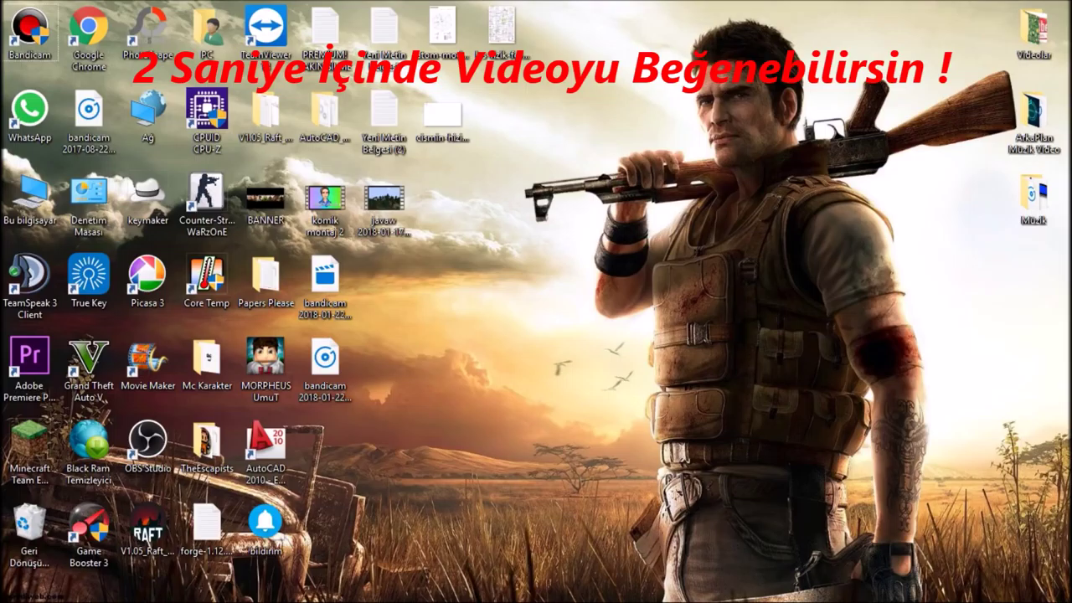
Open the properties of Yerel Disk (C:) from Bu bilgisayar and start Disk Cleanup for the drive.
{"action": "left_click_drag", "start_coordinate": [30, 194], "coordinate": [498, 276]}
{"action": "double_click", "coordinate": [500, 278]}
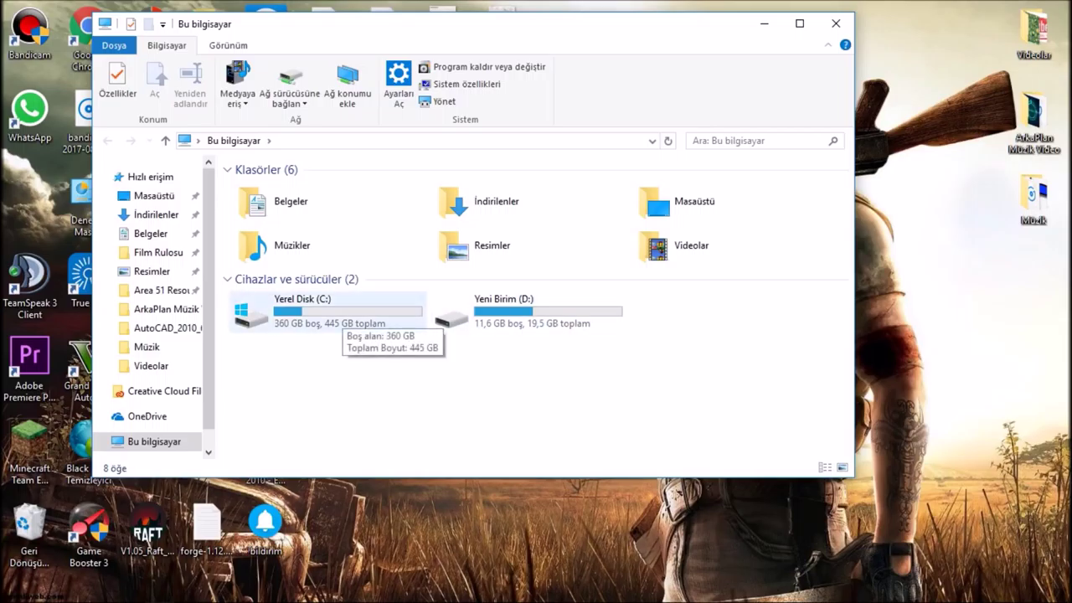
{"action": "left_click", "coordinate": [328, 312]}
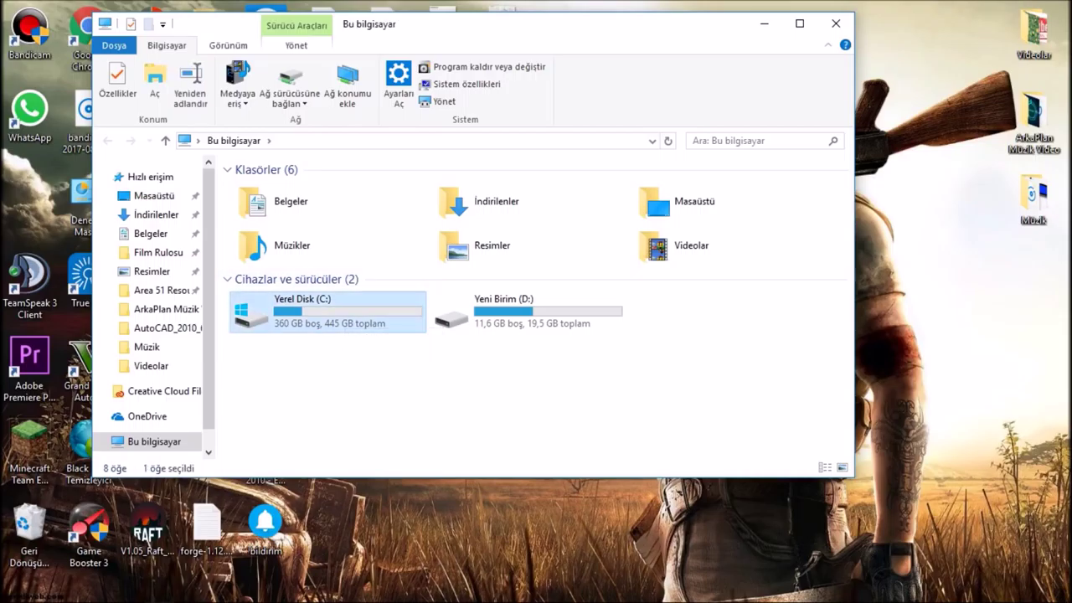
{"action": "right_click", "coordinate": [315, 310]}
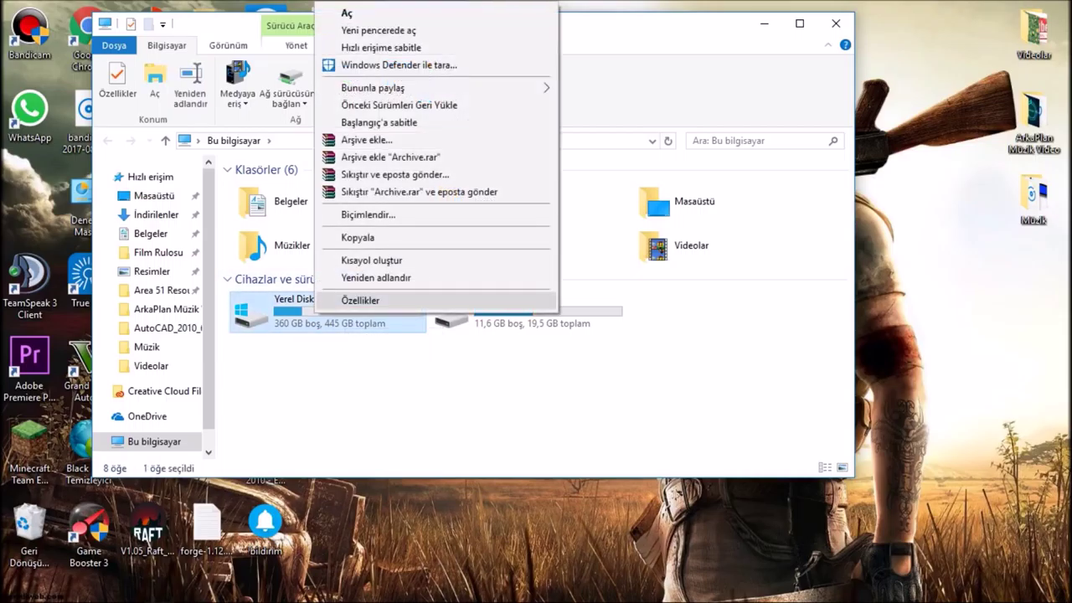
{"action": "left_click", "coordinate": [360, 299]}
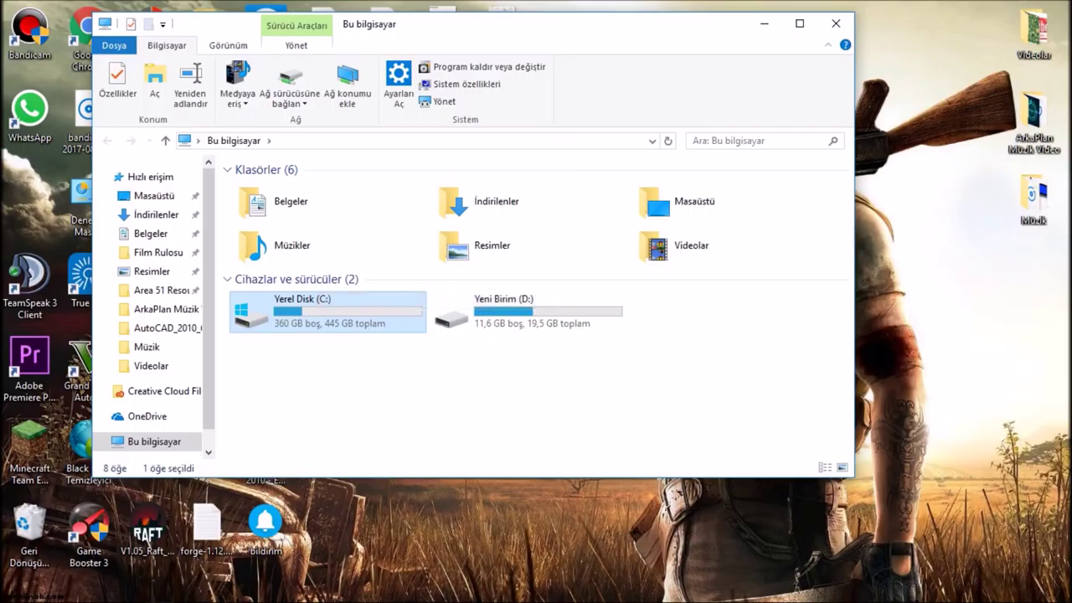
{"action": "left_click_drag", "start_coordinate": [512, 216], "coordinate": [545, 77]}
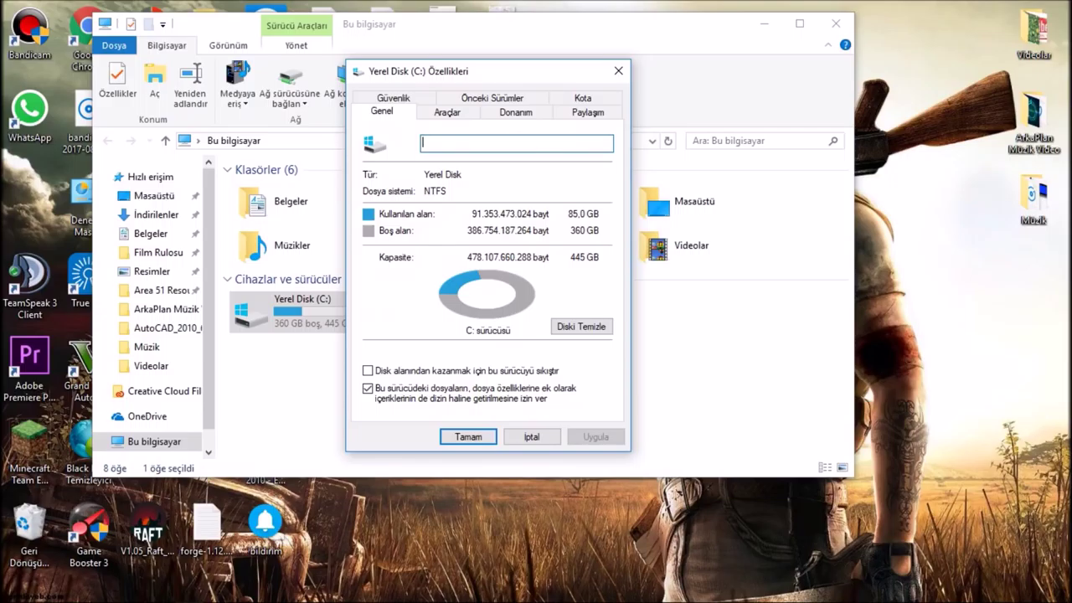
{"action": "left_click", "coordinate": [581, 325]}
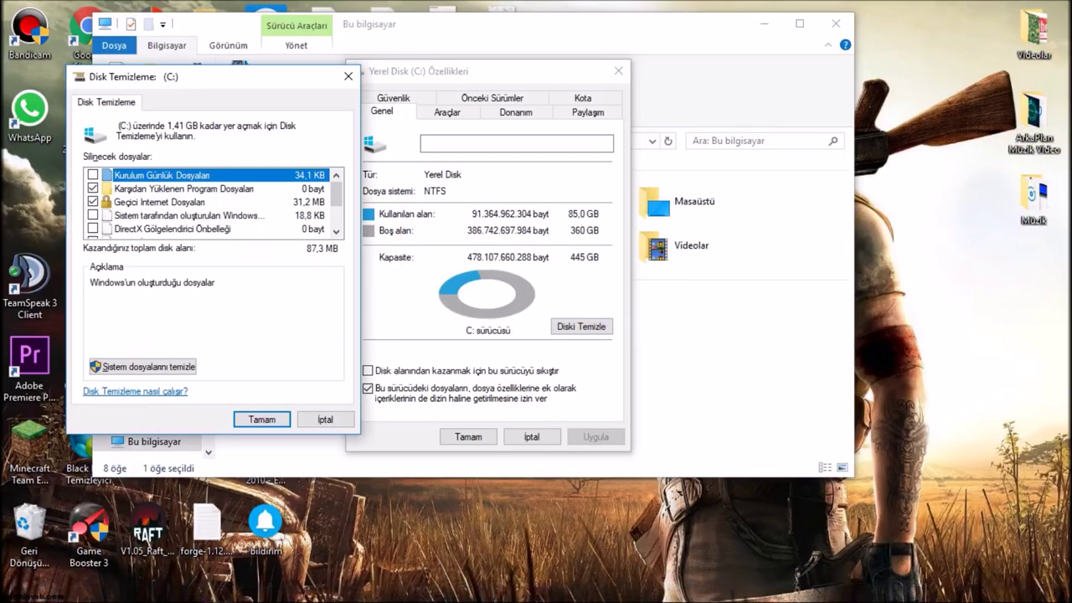
Mark every file category on the C: drive for deletion in Disk Cleanup, including Geri Dönüşüm Kutusu, Geçici Dosyalar and Küçük Resimler.
{"action": "left_click", "coordinate": [92, 216]}
{"action": "scroll", "coordinate": [213, 202], "scroll_direction": "down", "scroll_amount": 1}
{"action": "left_click", "coordinate": [92, 202]}
{"action": "left_click", "coordinate": [92, 215]}
{"action": "left_click", "coordinate": [92, 229]}
{"action": "scroll", "coordinate": [214, 202], "scroll_direction": "down", "scroll_amount": 1}
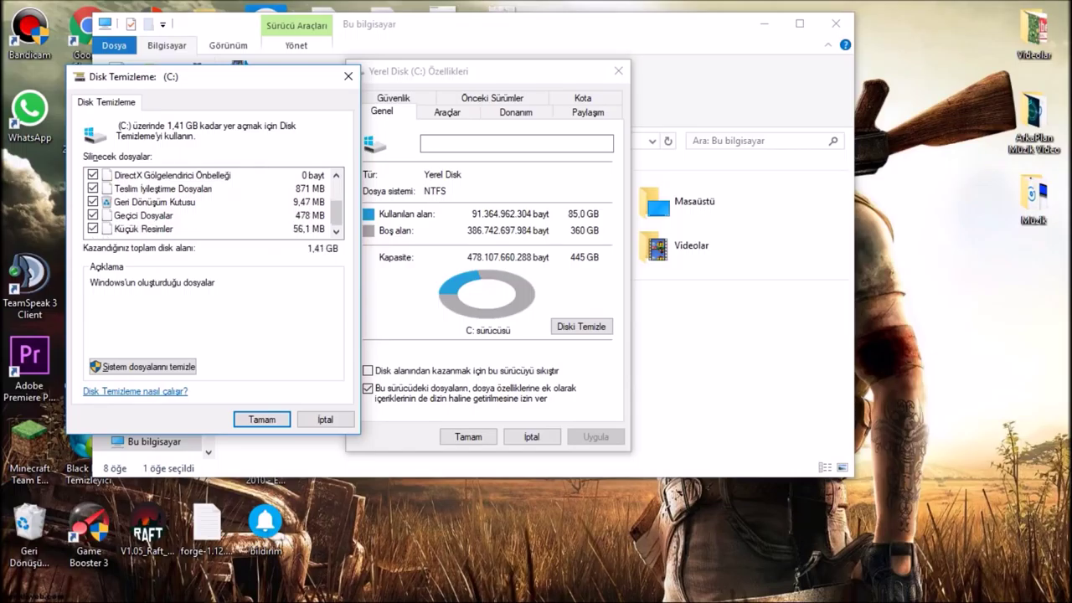
{"action": "scroll", "coordinate": [214, 202], "scroll_direction": "up", "scroll_amount": 2}
{"action": "scroll", "coordinate": [213, 202], "scroll_direction": "down", "scroll_amount": 2}
{"action": "scroll", "coordinate": [214, 201], "scroll_direction": "up", "scroll_amount": 2}
{"action": "scroll", "coordinate": [214, 202], "scroll_direction": "down", "scroll_amount": 2}
{"action": "scroll", "coordinate": [213, 202], "scroll_direction": "up", "scroll_amount": 2}
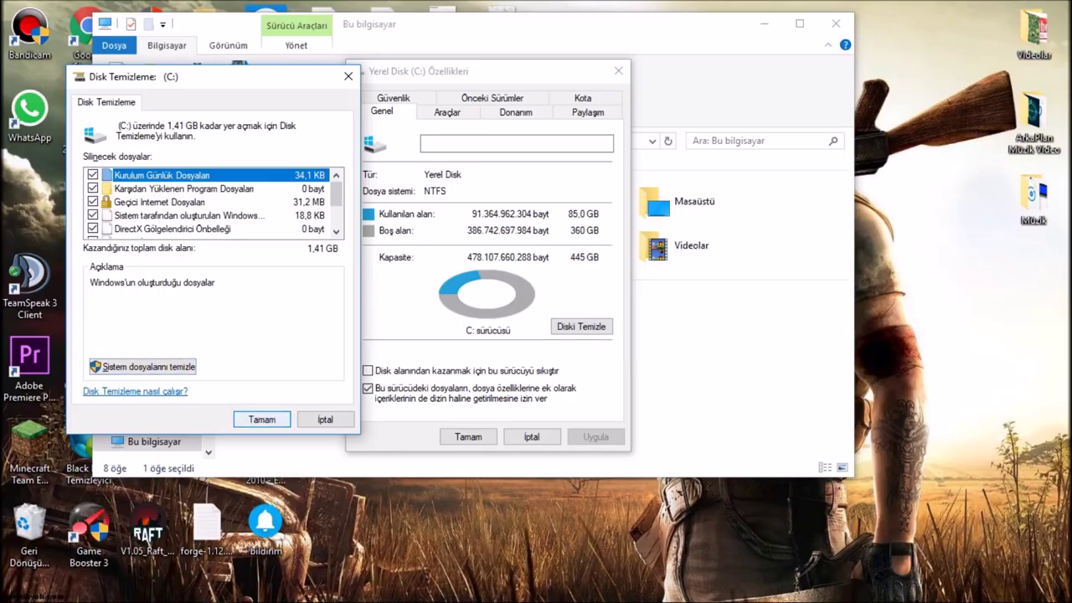
Run the C: drive cleanup and confirm the permanent deletion of the marked files.
{"action": "left_click", "coordinate": [262, 419]}
{"action": "left_click_drag", "start_coordinate": [494, 225], "coordinate": [492, 271]}
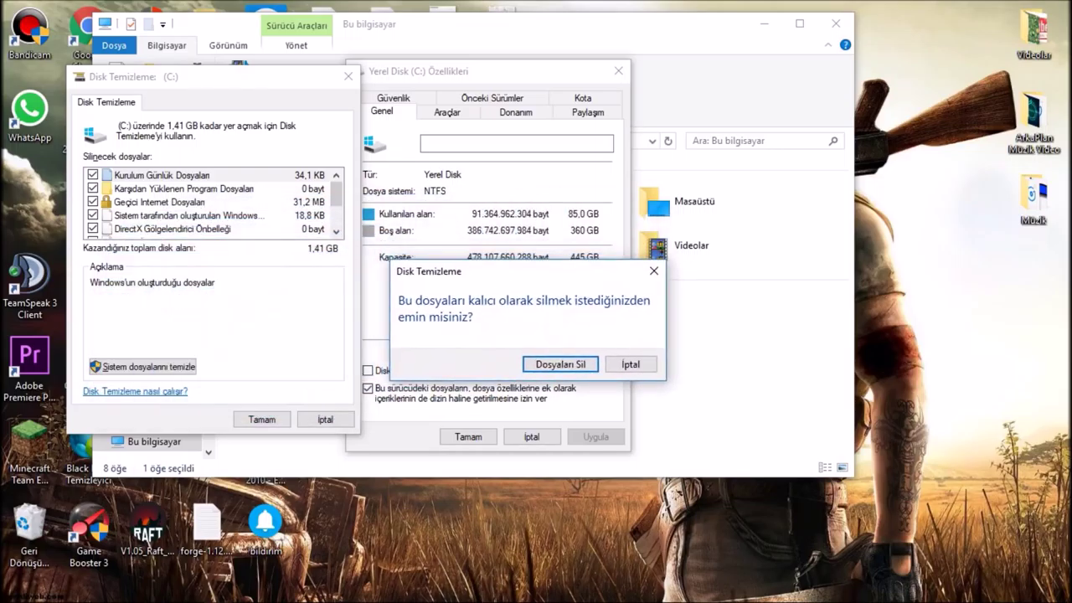
{"action": "left_click", "coordinate": [560, 364]}
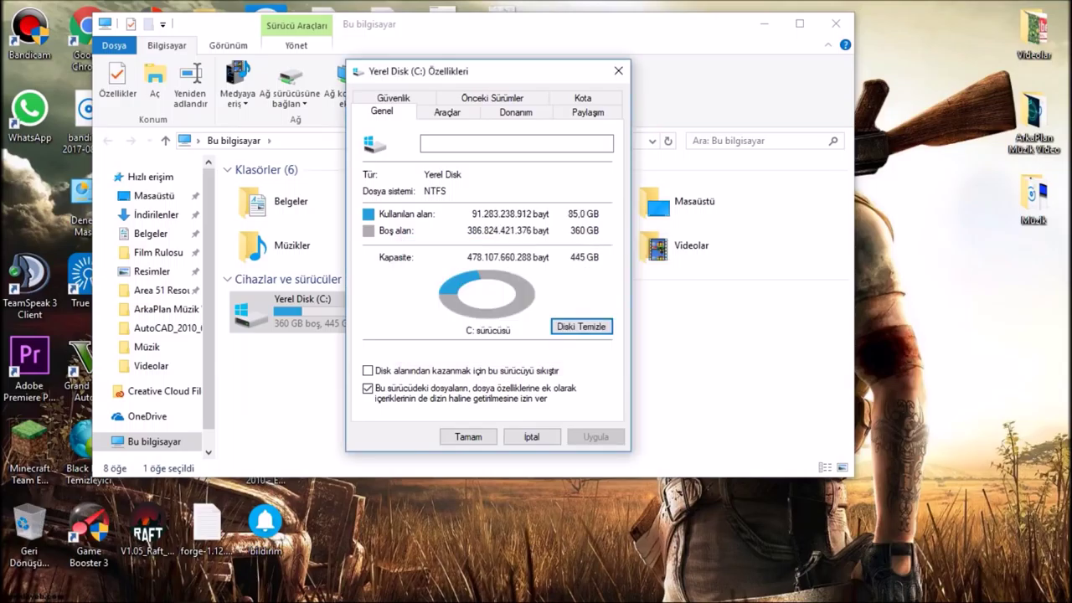
Close the drive properties and the Bu bilgisayar window, and move the Bu bilgisayar icon back between WhatsApp and TeamSpeak 3 Client.
{"action": "key", "text": "Escape"}
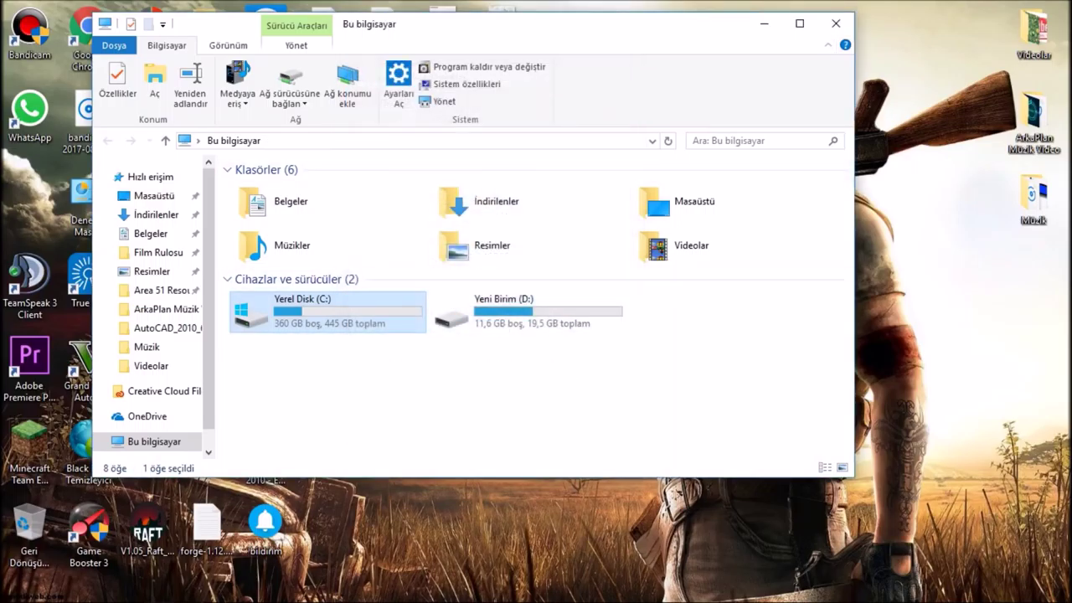
{"action": "key", "text": "alt+F4"}
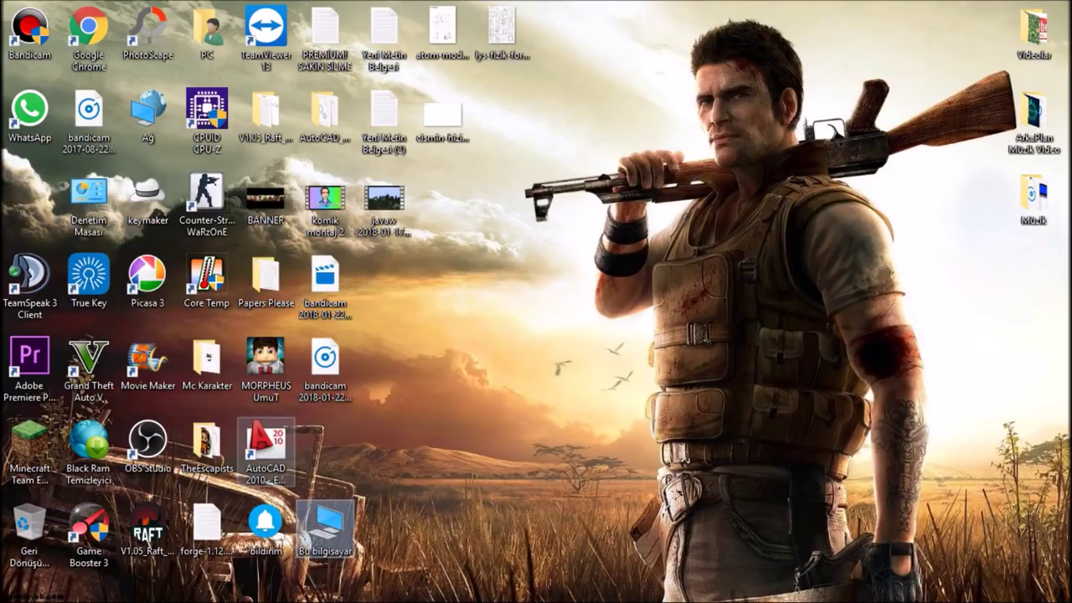
{"action": "left_click_drag", "start_coordinate": [325, 526], "coordinate": [30, 191]}
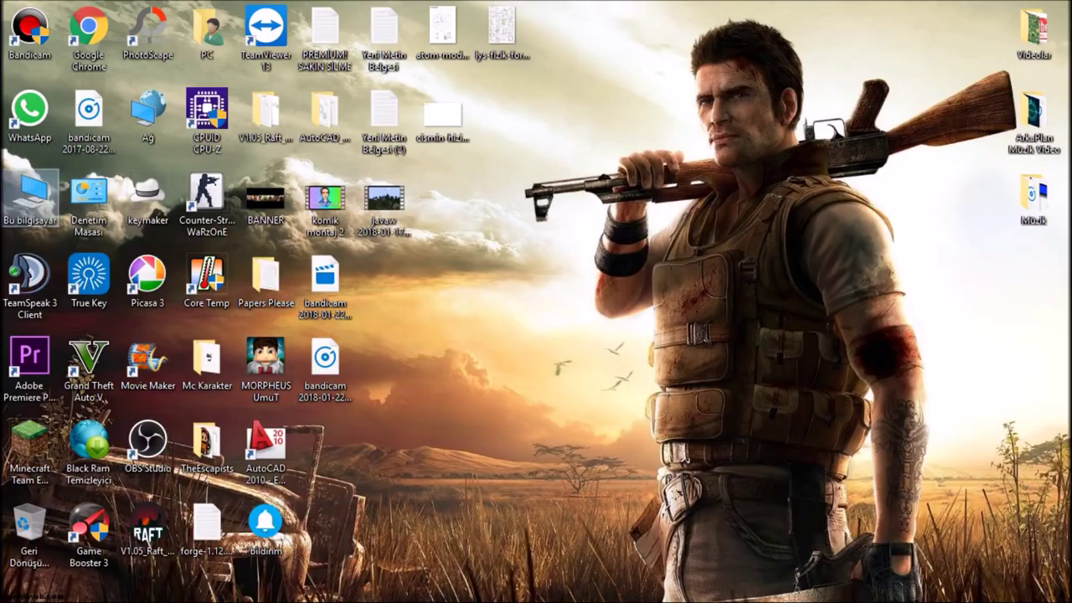
{"action": "key", "text": "Escape"}
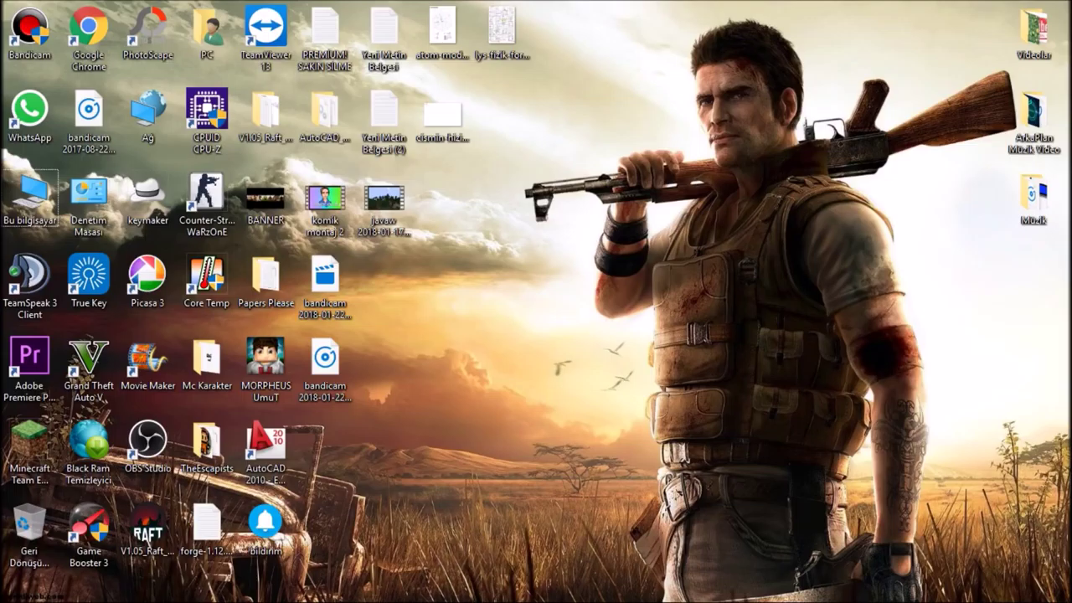
Open the temporary files folder by running %temp% from the Run dialog.
{"action": "key", "text": "super+r"}
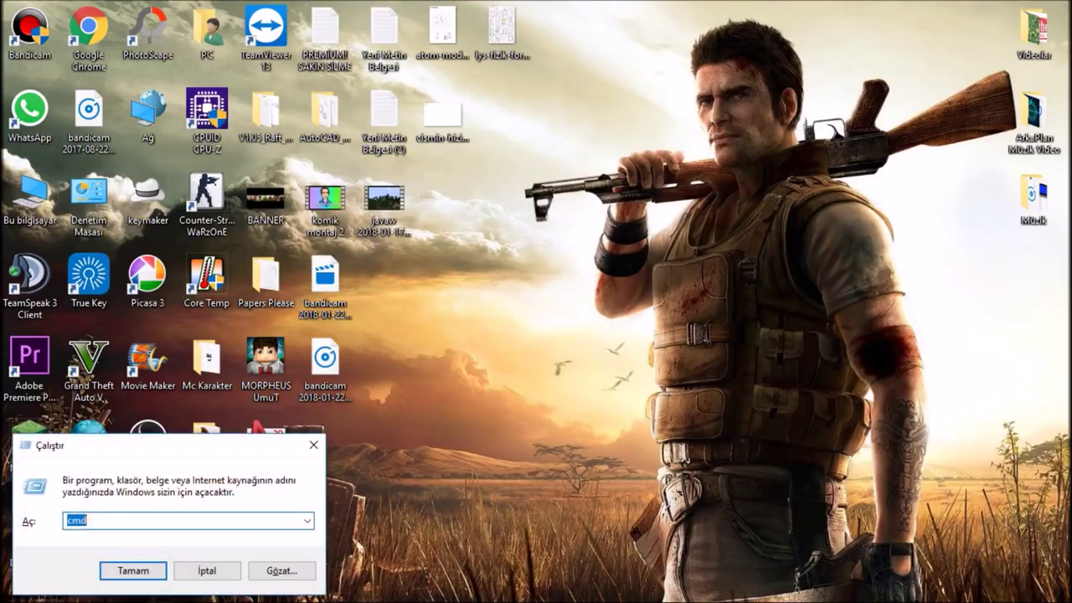
{"action": "left_click_drag", "start_coordinate": [150, 442], "coordinate": [475, 219]}
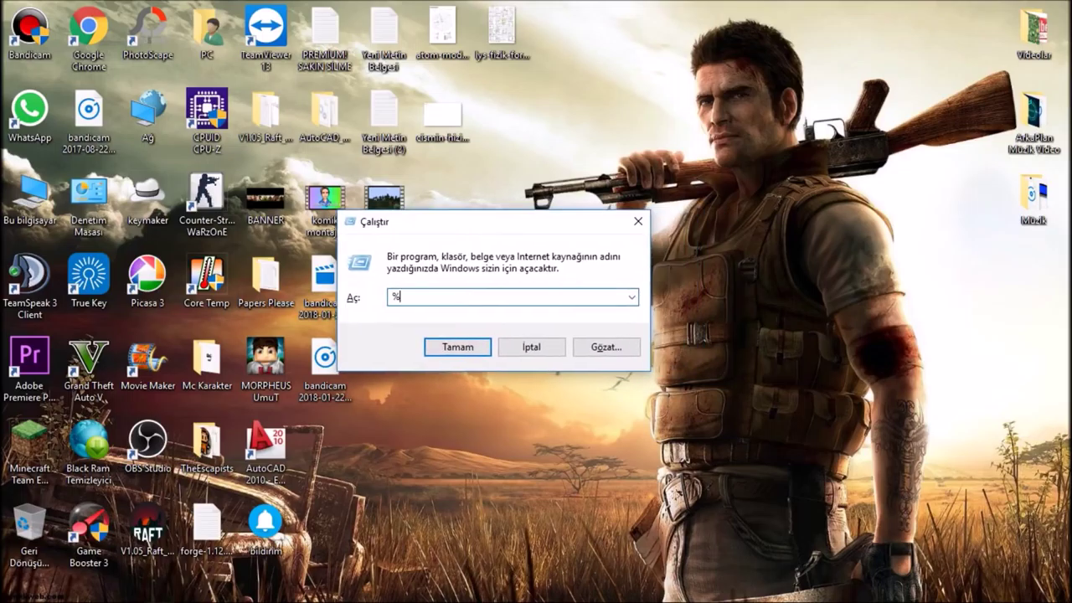
{"action": "type", "text": "%"}
{"action": "key", "text": "Down"}
{"action": "key", "text": "Down"}
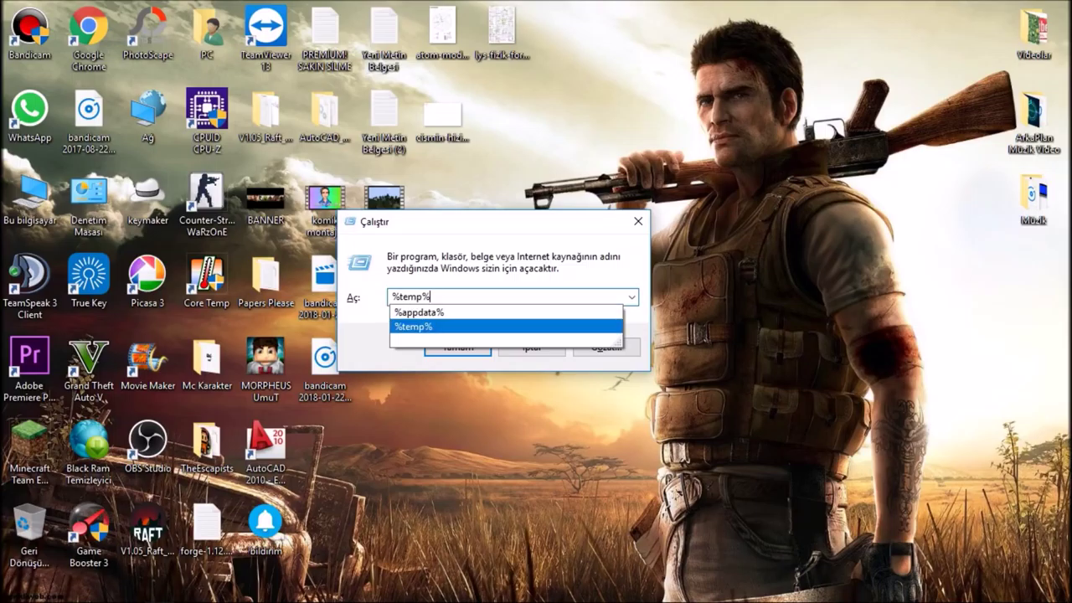
{"action": "key", "text": "Return"}
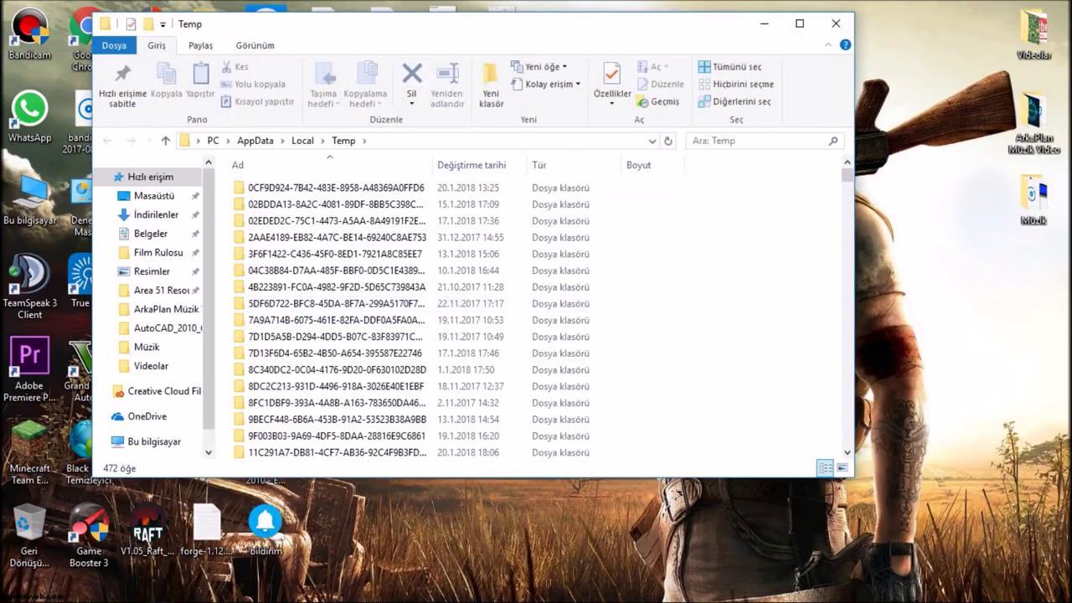
{"action": "left_click_drag", "start_coordinate": [477, 27], "coordinate": [582, 69]}
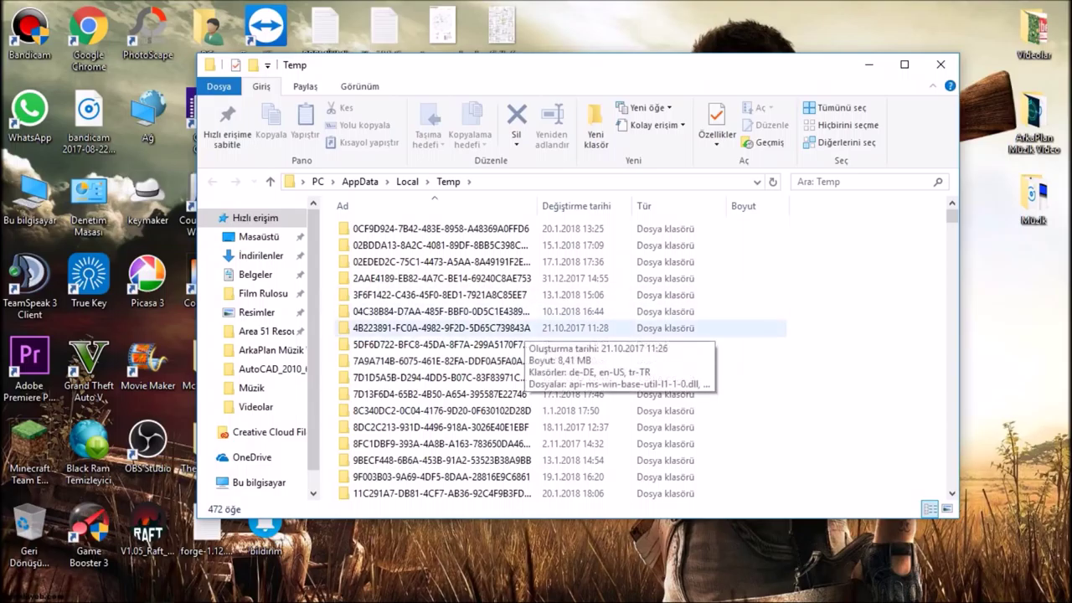
Delete all items in the Temp folder, skipping every item that needs administrator permission, and close the folder.
{"action": "left_click", "coordinate": [525, 361]}
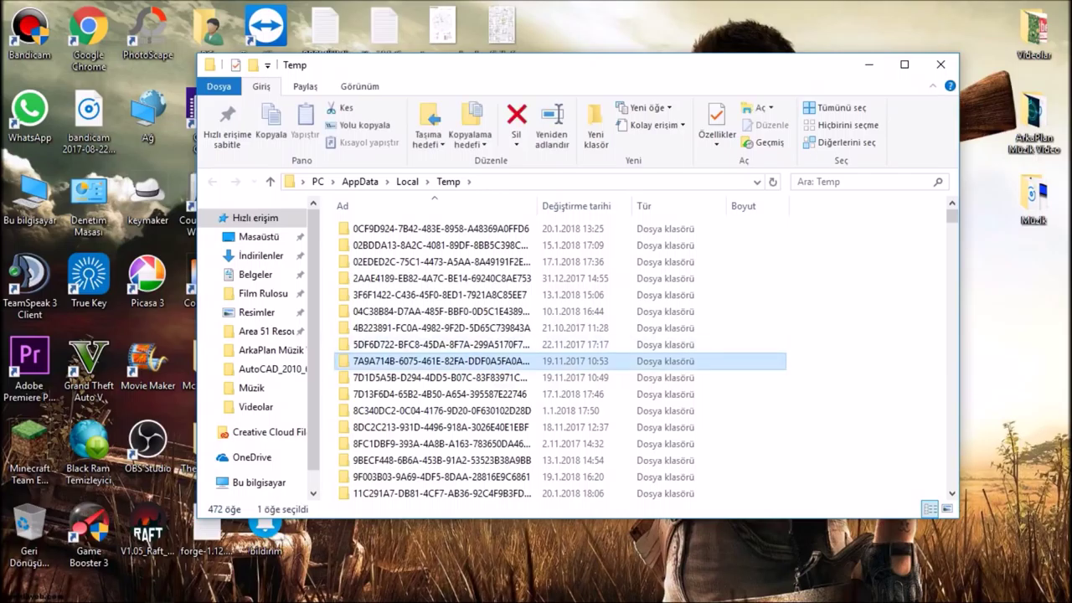
{"action": "key", "text": "ctrl+a"}
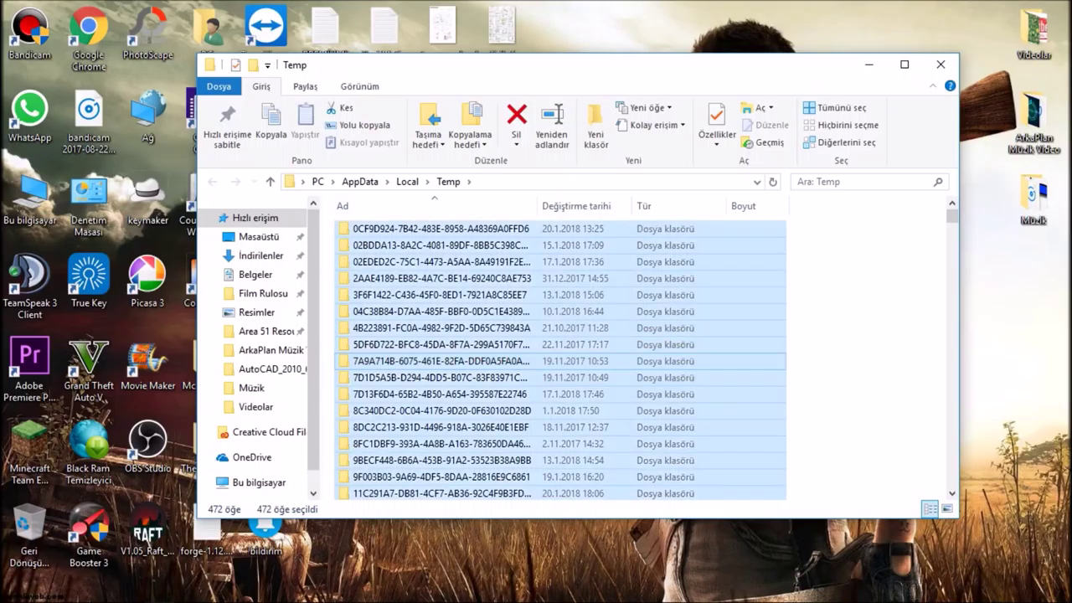
{"action": "left_click_drag", "start_coordinate": [952, 216], "coordinate": [952, 324]}
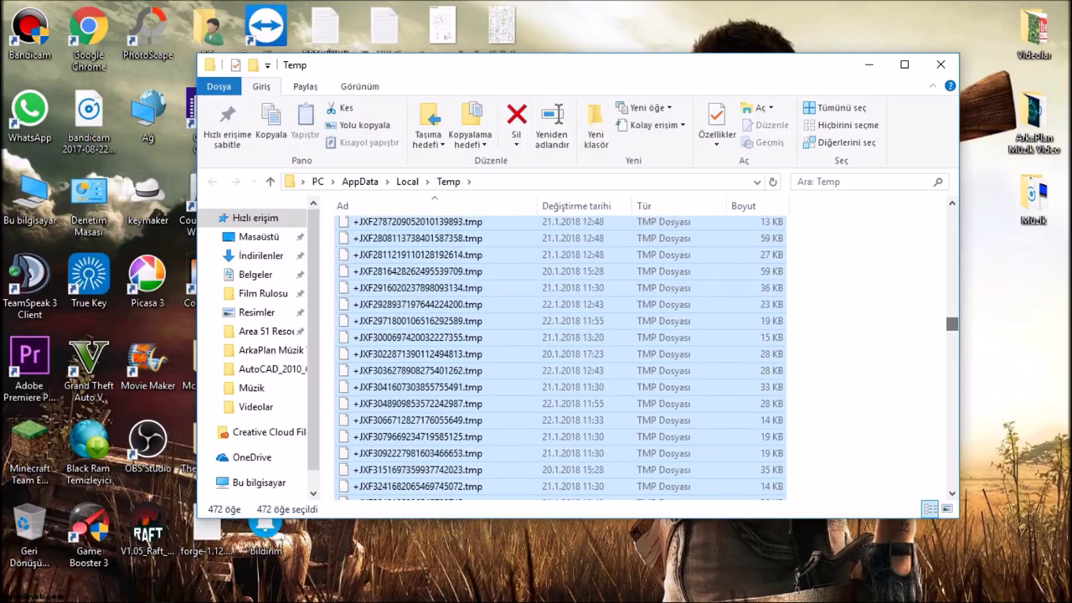
{"action": "right_click", "coordinate": [589, 328]}
{"action": "left_click", "coordinate": [623, 535]}
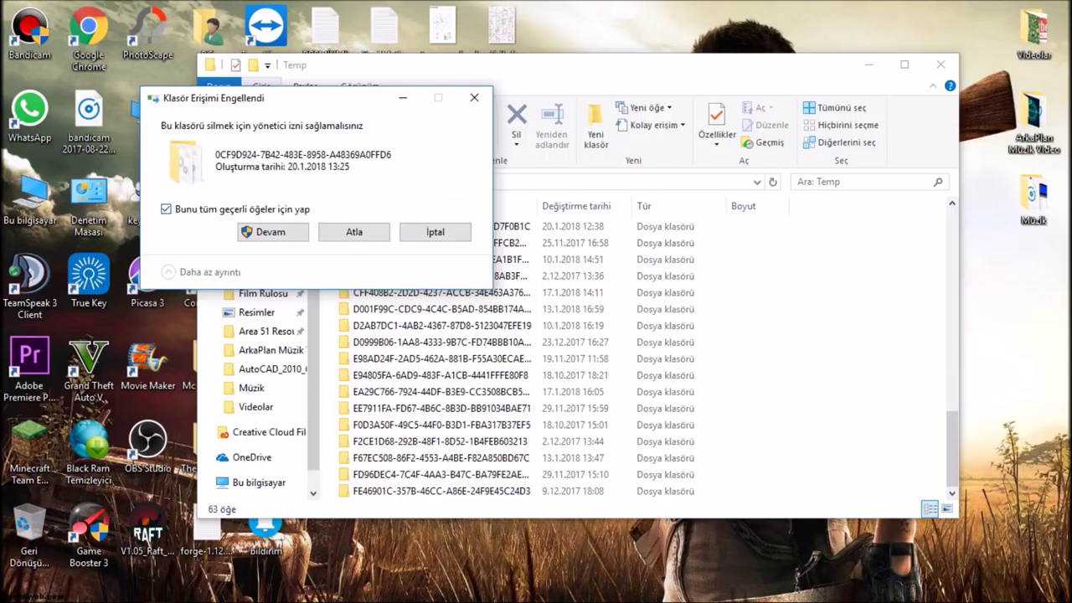
{"action": "left_click", "coordinate": [354, 232]}
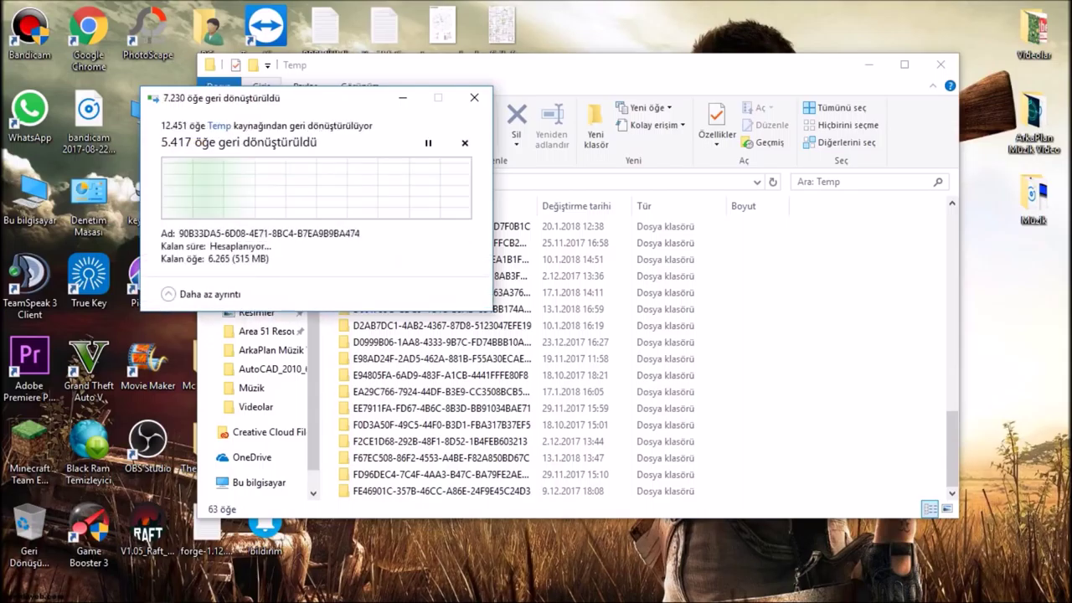
{"action": "left_click_drag", "start_coordinate": [952, 449], "coordinate": [951, 295]}
{"action": "scroll", "coordinate": [578, 352], "scroll_direction": "up", "scroll_amount": 4}
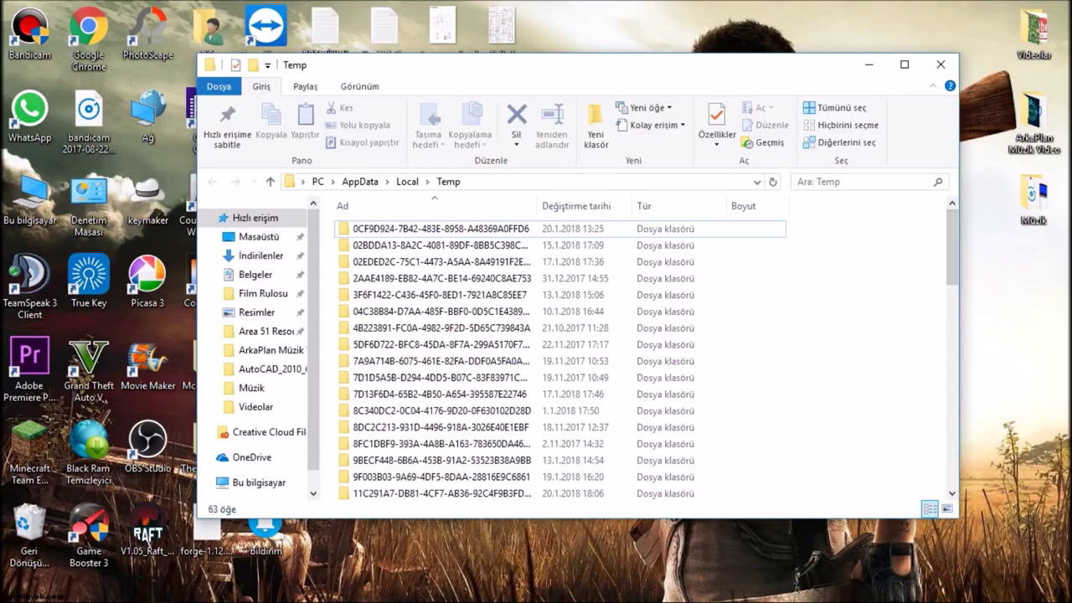
{"action": "left_click", "coordinate": [940, 64]}
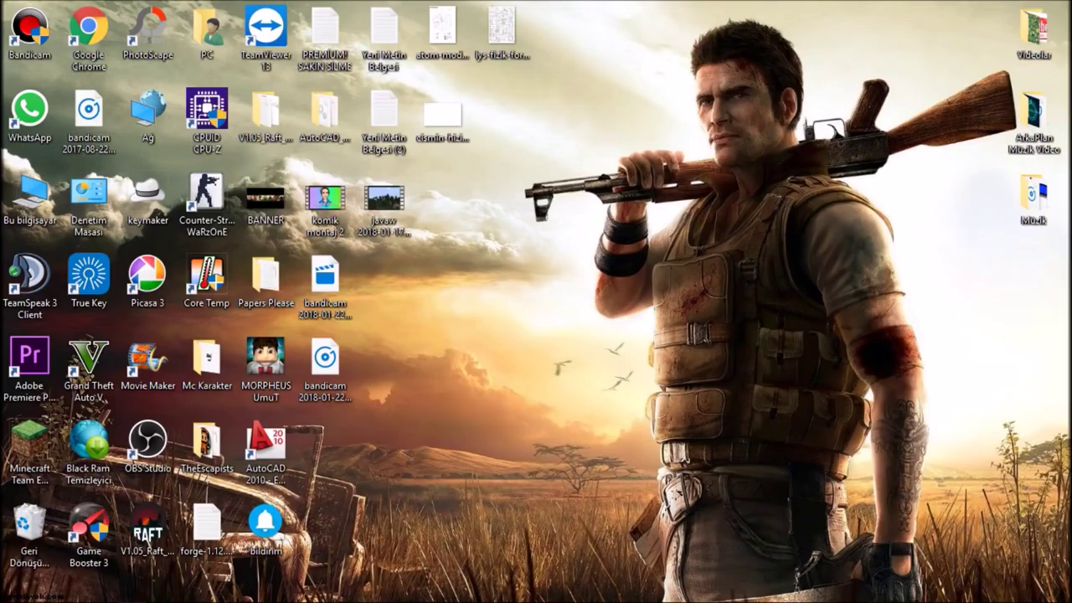
Open the recent items folder by running recent from the Run dialog.
{"action": "key", "text": "super"}
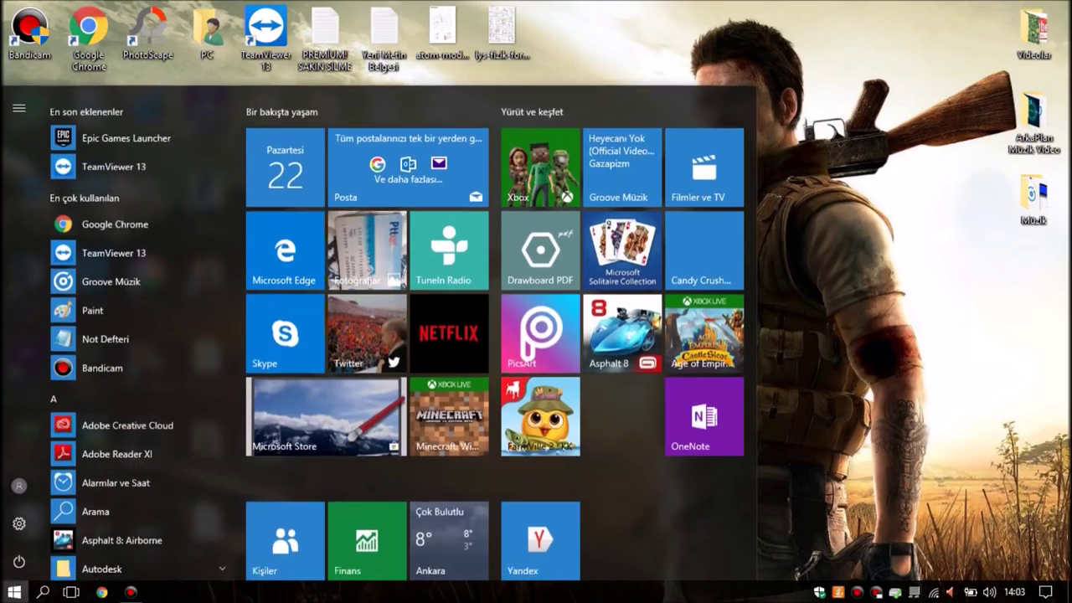
{"action": "key", "text": "super+r"}
{"action": "left_click_drag", "start_coordinate": [203, 450], "coordinate": [569, 243]}
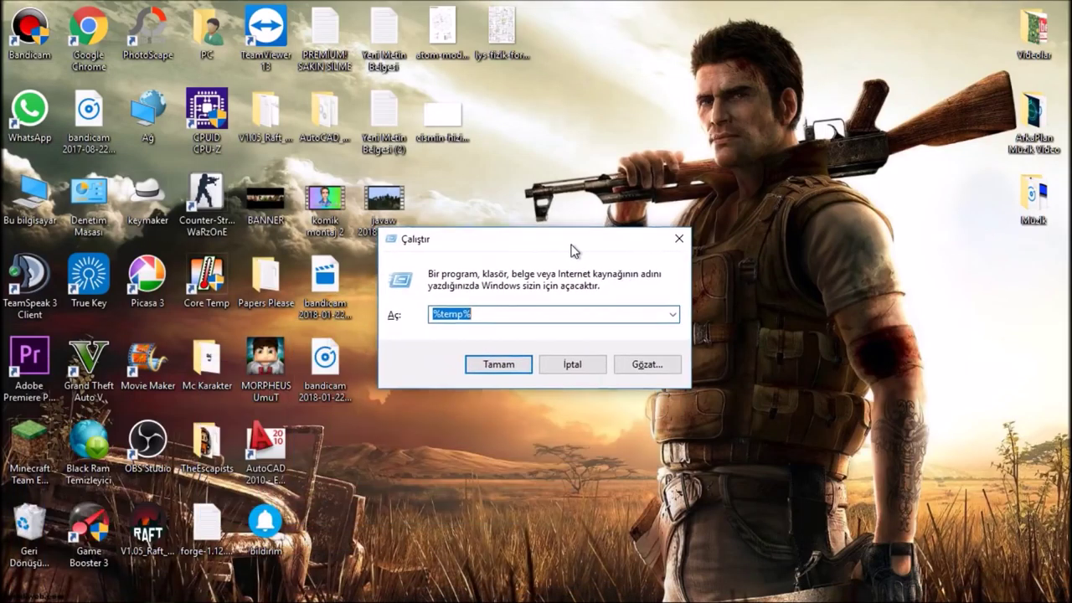
{"action": "type", "text": "recent"}
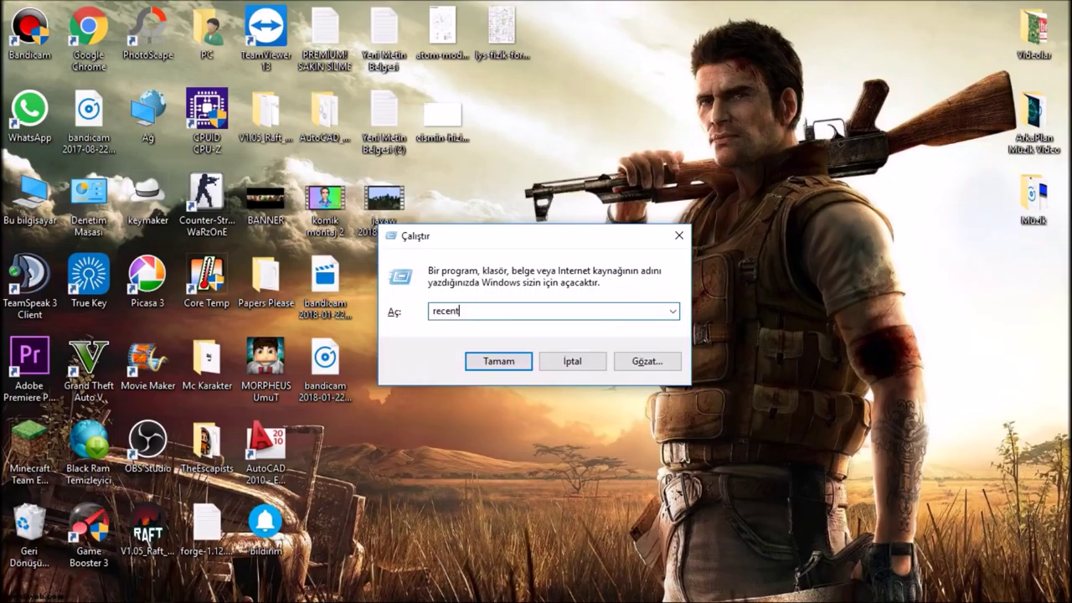
{"action": "key", "text": "Return"}
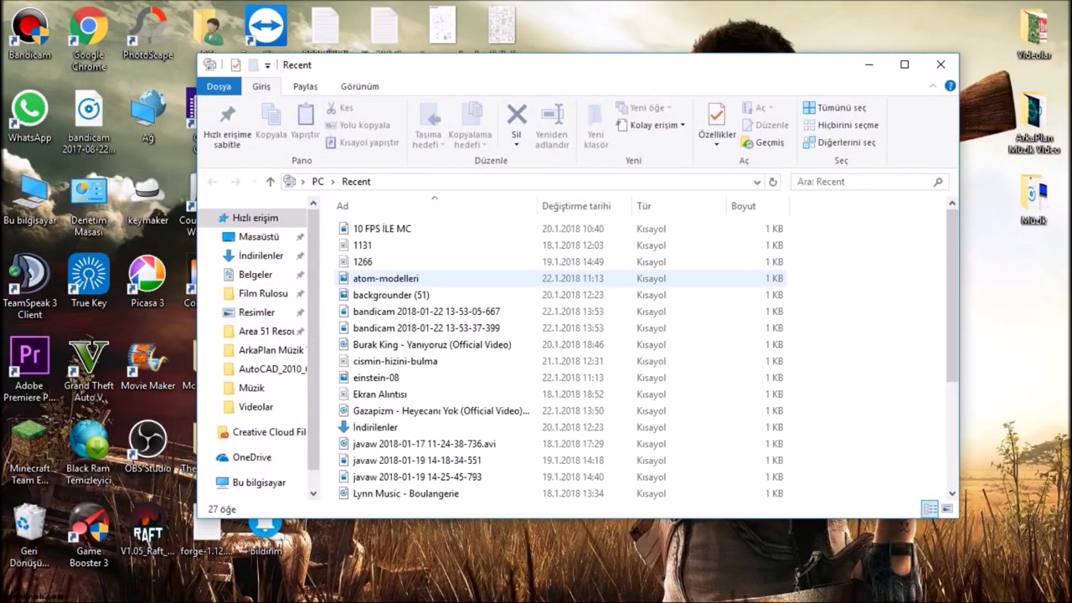
Delete all shortcuts in the Recent folder and close the folder.
{"action": "scroll", "coordinate": [435, 373], "scroll_direction": "down", "scroll_amount": 3}
{"action": "scroll", "coordinate": [436, 373], "scroll_direction": "up", "scroll_amount": 3}
{"action": "scroll", "coordinate": [435, 372], "scroll_direction": "up", "scroll_amount": 1}
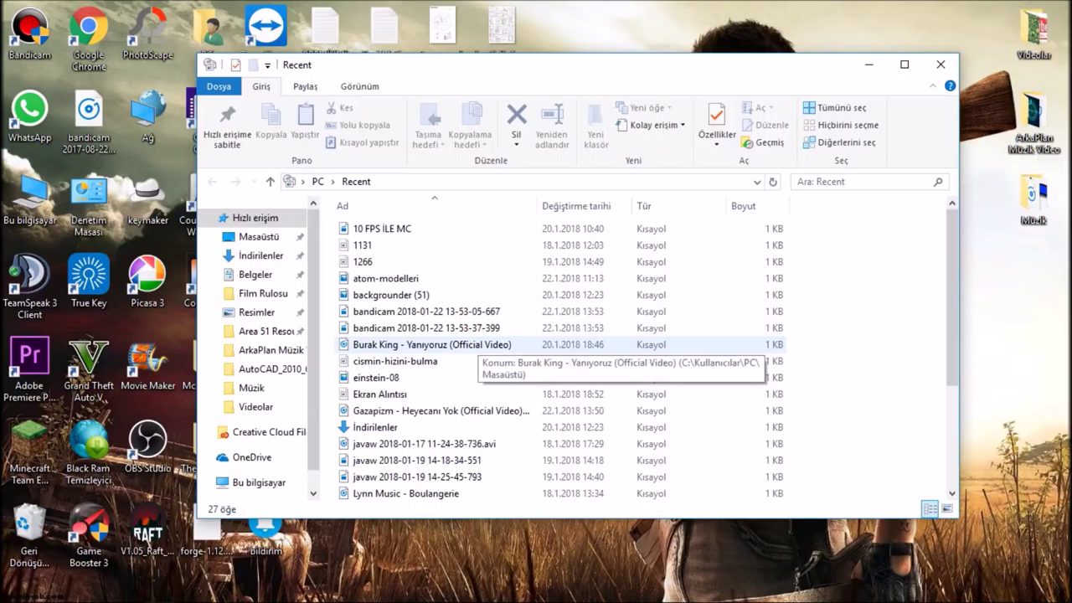
{"action": "left_click", "coordinate": [477, 344]}
{"action": "key", "text": "ctrl+a"}
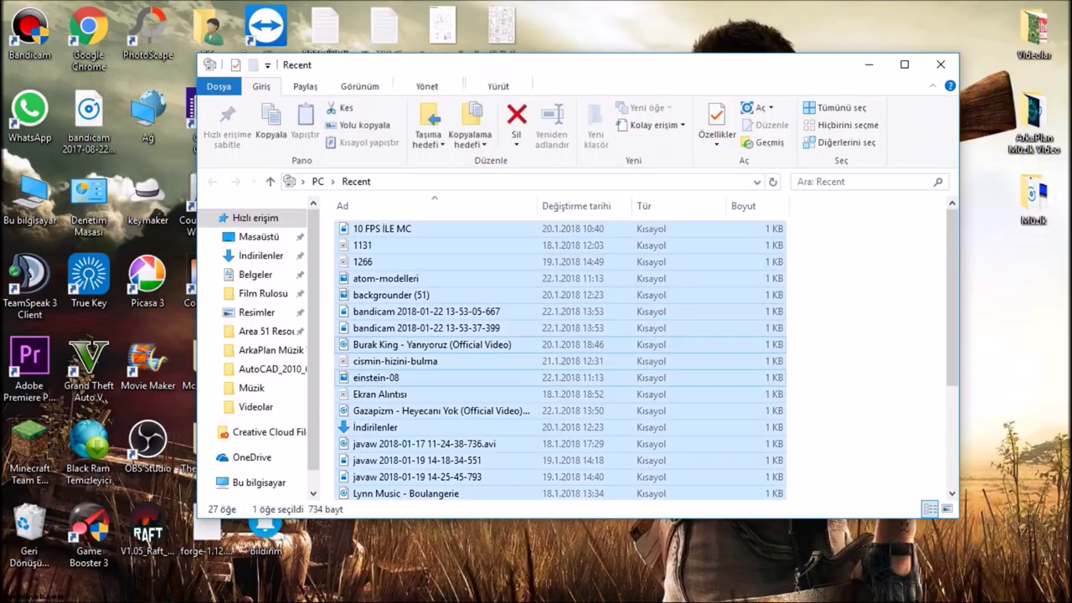
{"action": "key", "text": "Delete"}
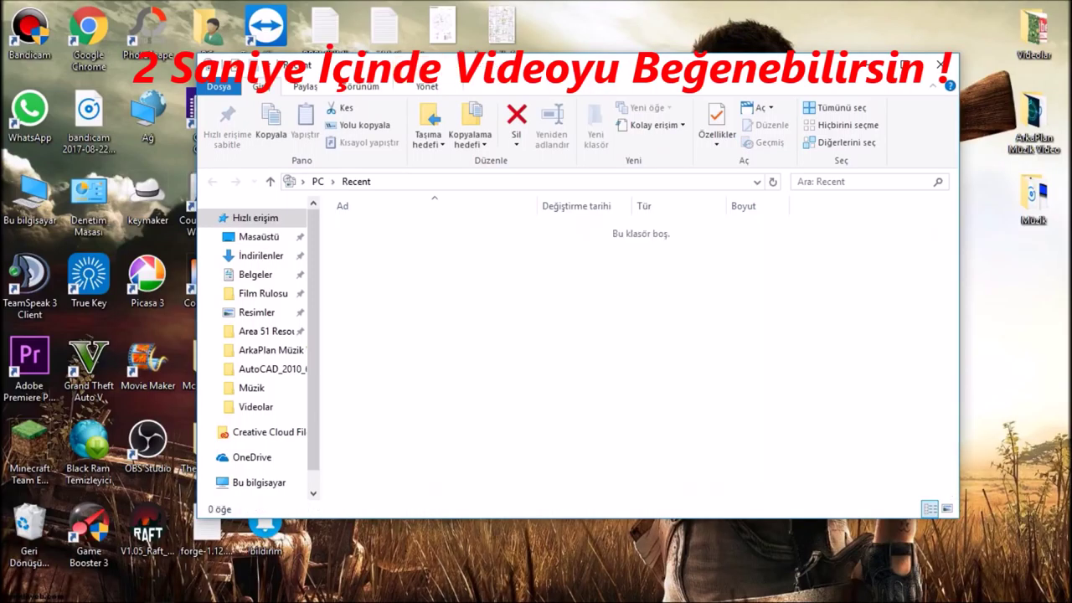
{"action": "left_click", "coordinate": [940, 64]}
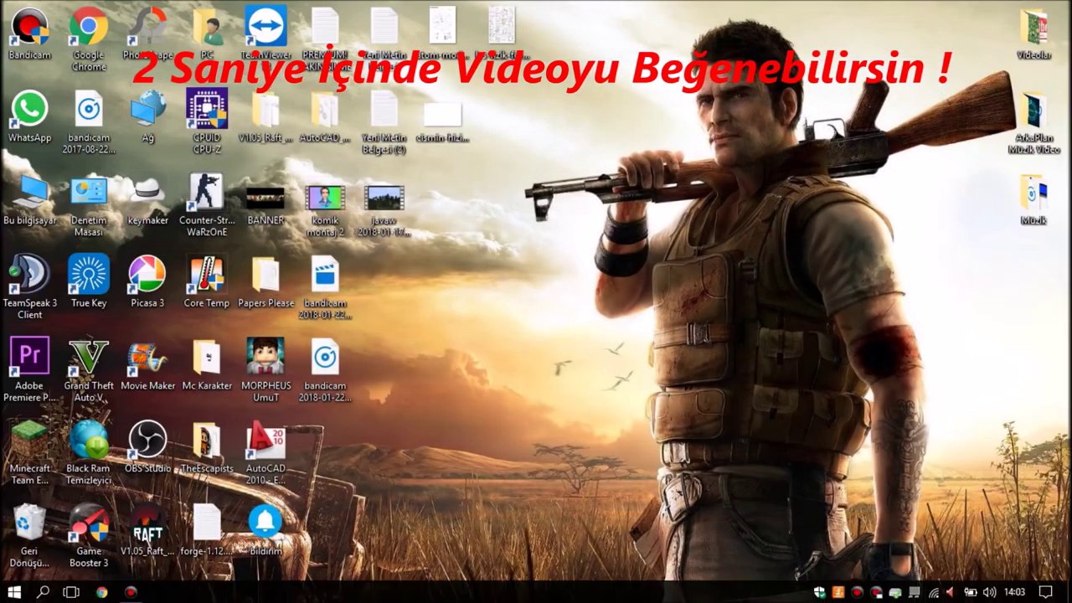
Open the Prefetch folder by running prefetch from the Run dialog and granting permanent access to it.
{"action": "key", "text": "super+r"}
{"action": "left_click_drag", "start_coordinate": [179, 448], "coordinate": [496, 232]}
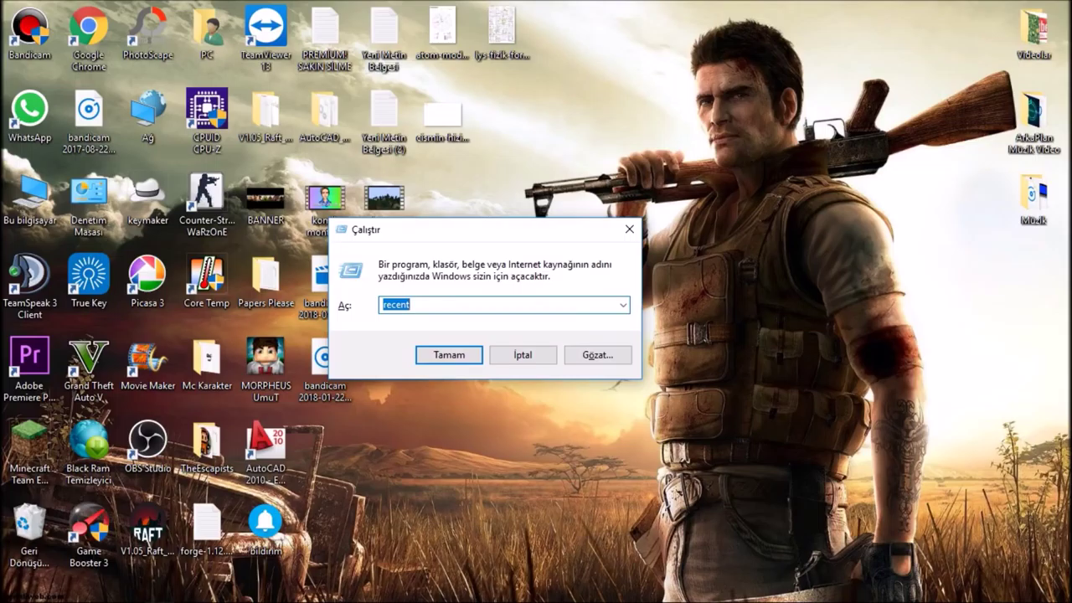
{"action": "type", "text": "pr"}
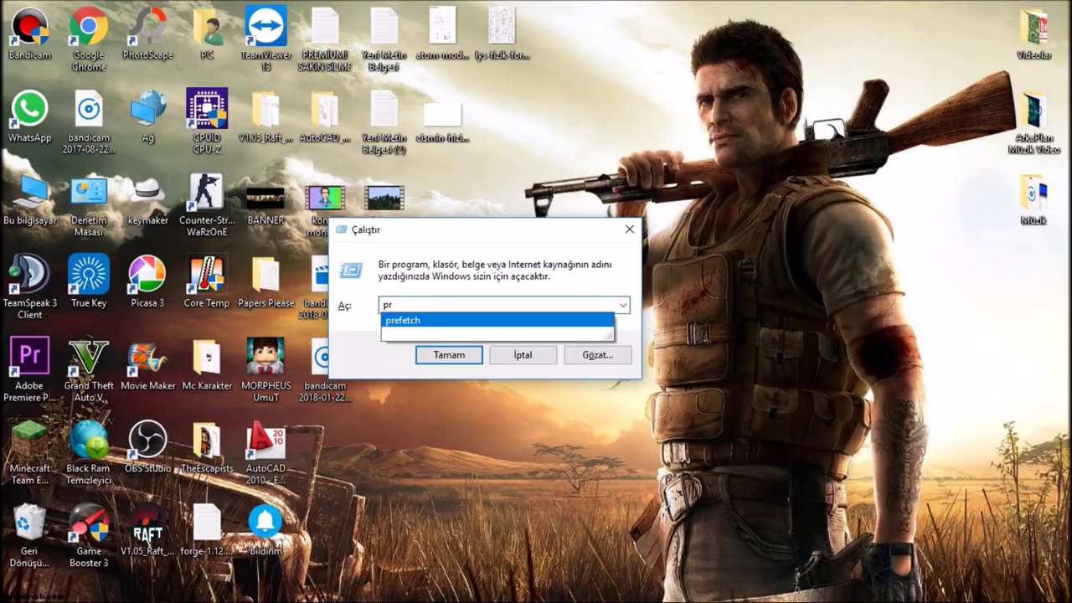
{"action": "key", "text": "Return"}
{"action": "key", "text": "Return"}
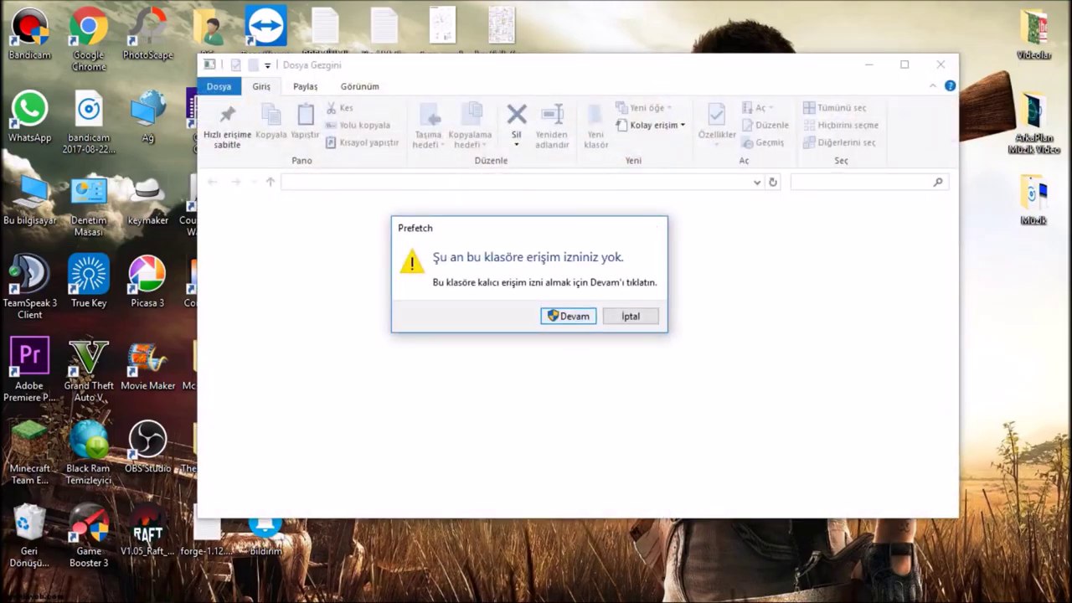
{"action": "key", "text": "Return"}
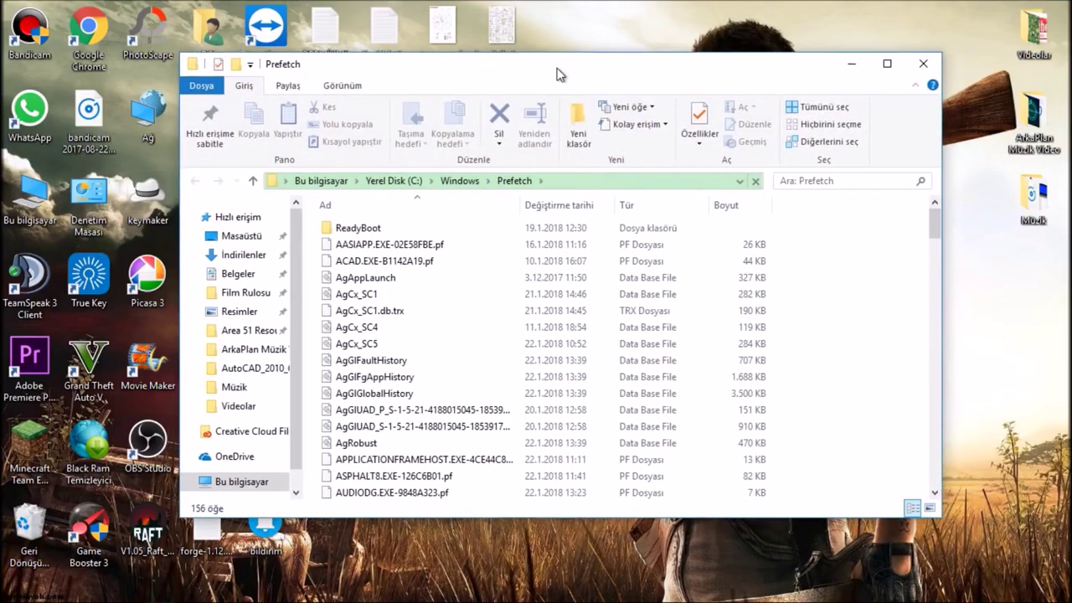
Delete all items in the Prefetch folder, skipping every file that is in use, and close the folder.
{"action": "scroll", "coordinate": [418, 307], "scroll_direction": "down", "scroll_amount": 4}
{"action": "scroll", "coordinate": [419, 308], "scroll_direction": "down", "scroll_amount": 4}
{"action": "scroll", "coordinate": [418, 326], "scroll_direction": "up", "scroll_amount": 7}
{"action": "left_click", "coordinate": [418, 310]}
{"action": "key", "text": "ctrl+a"}
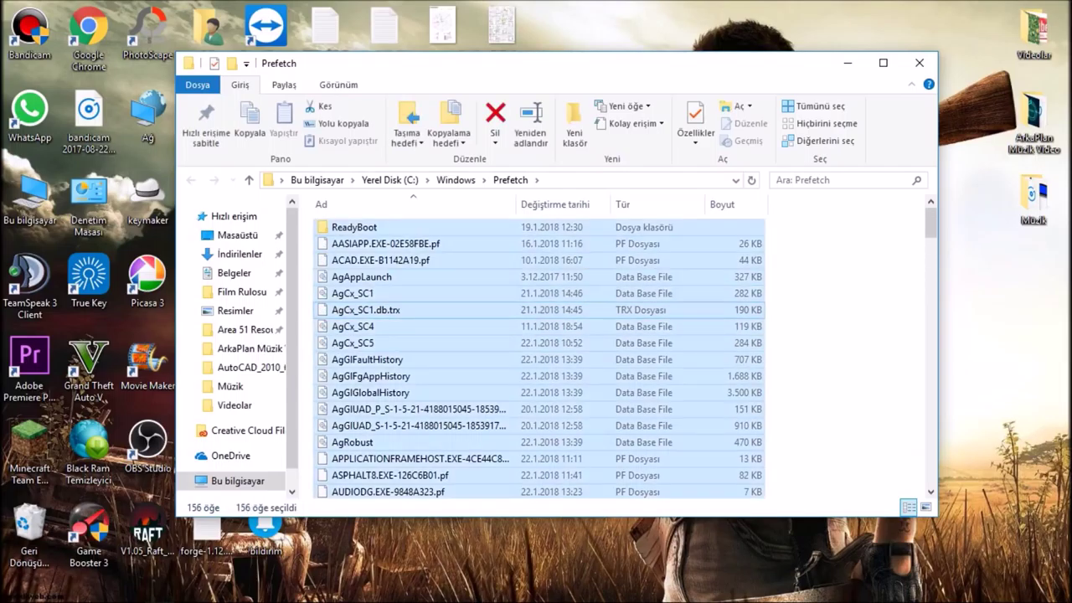
{"action": "key", "text": "Delete"}
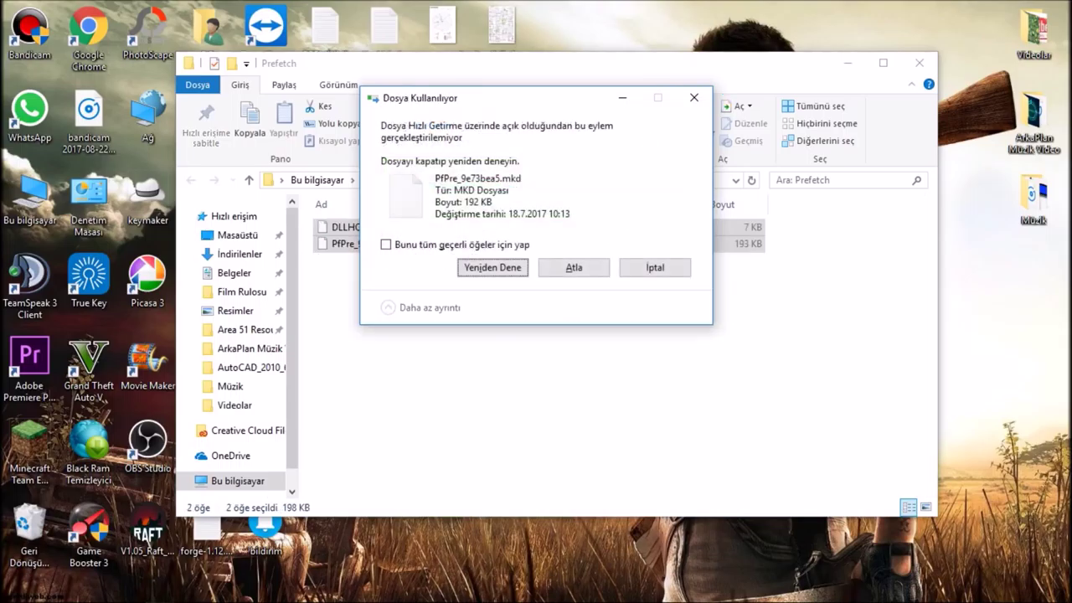
{"action": "left_click", "coordinate": [386, 245]}
{"action": "left_click", "coordinate": [574, 267]}
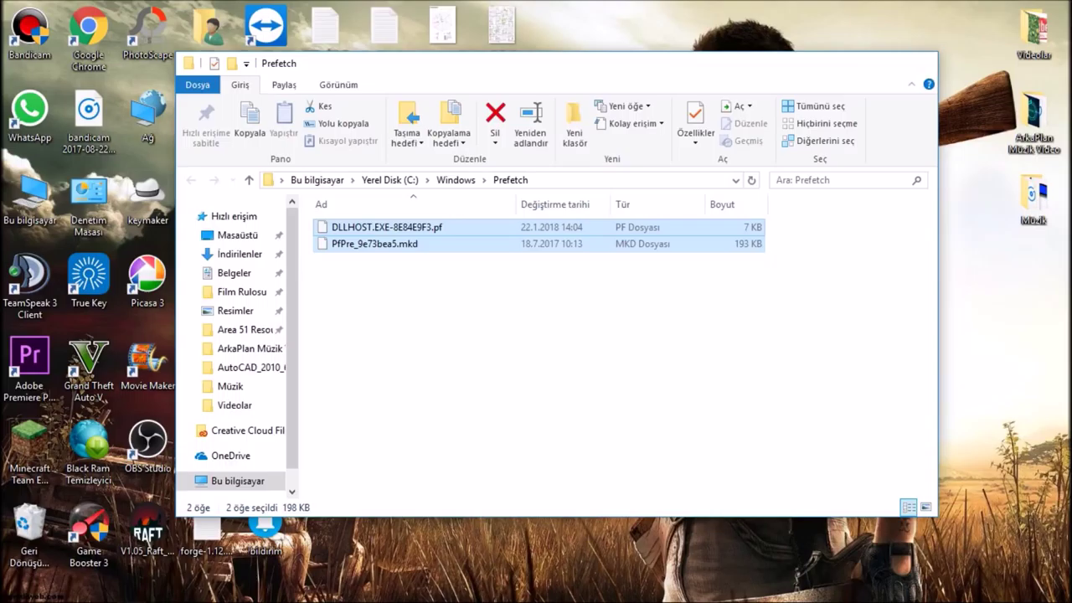
{"action": "left_click", "coordinate": [919, 62]}
Move the Black Ram Temizleyici icon to an empty area of the desktop and launch the program.
{"action": "left_click_drag", "start_coordinate": [89, 444], "coordinate": [502, 360]}
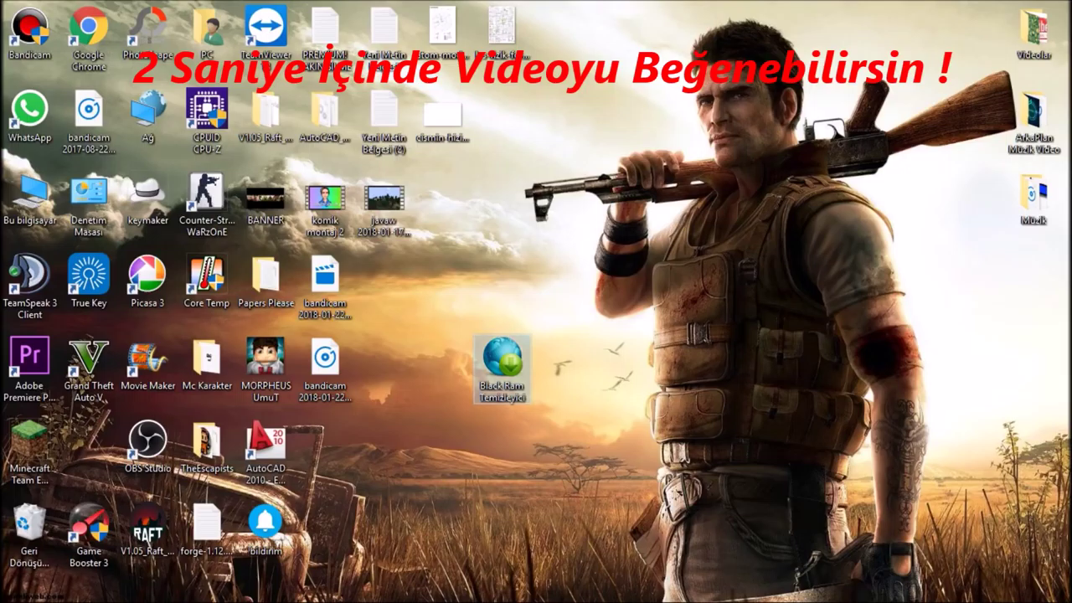
{"action": "left_click_drag", "start_coordinate": [437, 320], "coordinate": [577, 475]}
{"action": "left_click_drag", "start_coordinate": [600, 458], "coordinate": [431, 299]}
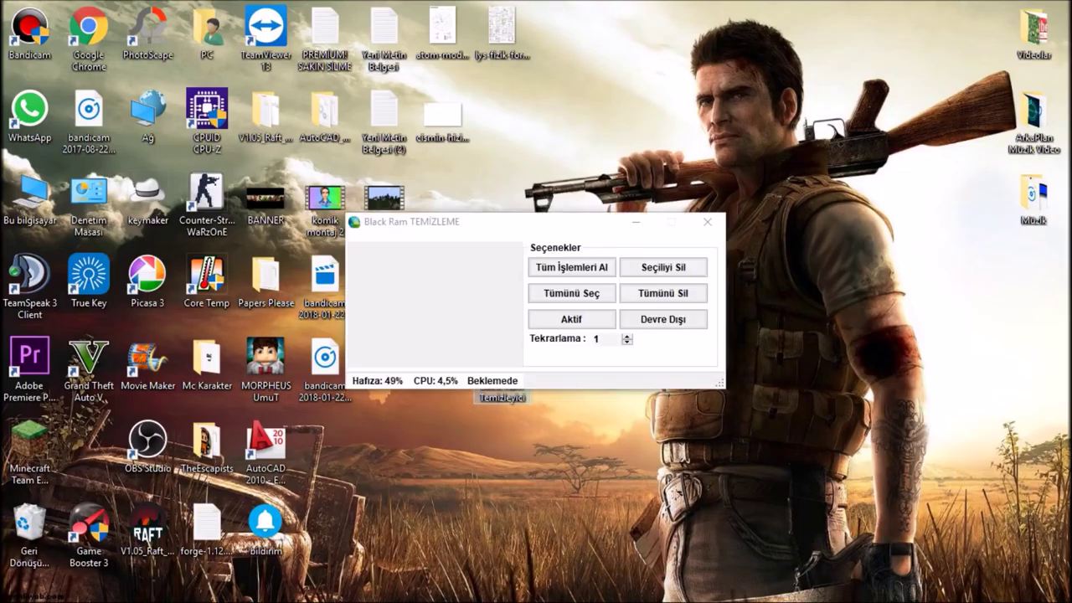
{"action": "left_click_drag", "start_coordinate": [500, 221], "coordinate": [516, 225]}
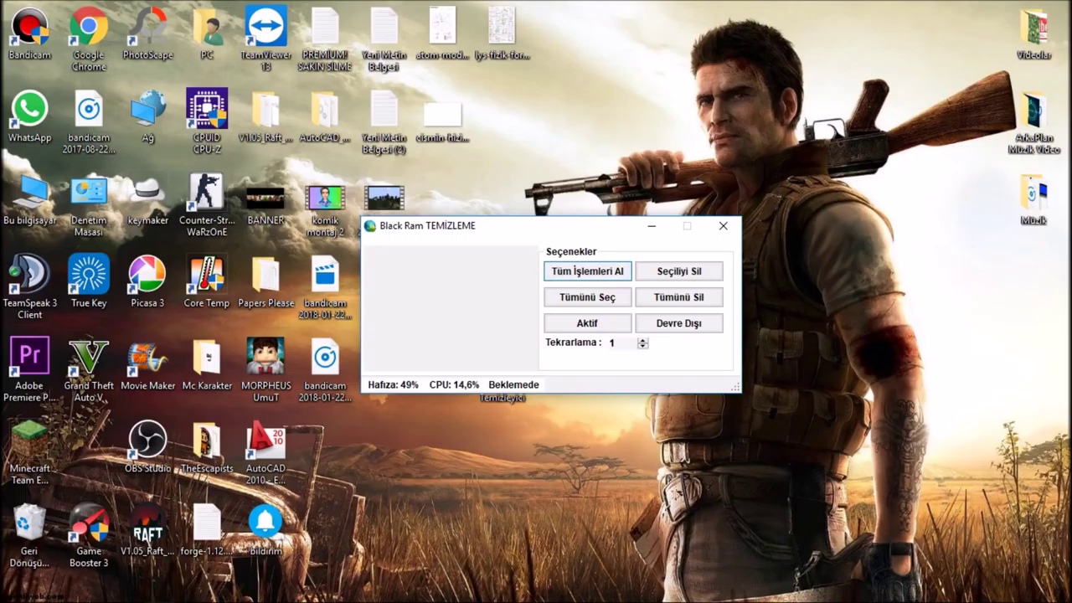
Load all running processes in Black Ram Temizleme, select every one, and activate the memory cleaning.
{"action": "left_click", "coordinate": [587, 270]}
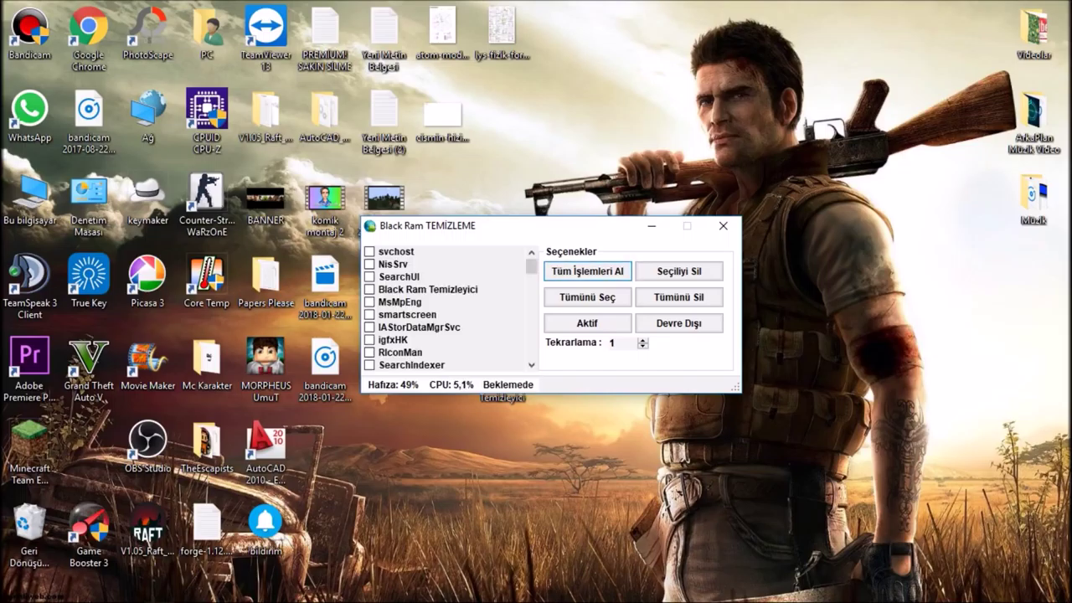
{"action": "left_click", "coordinate": [587, 297]}
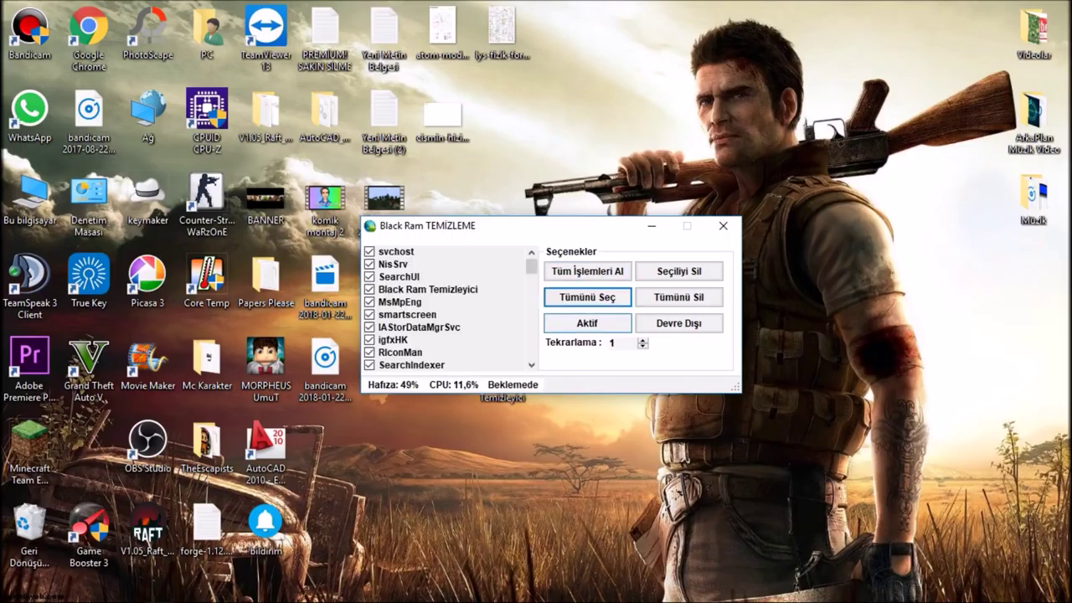
{"action": "left_click", "coordinate": [587, 322]}
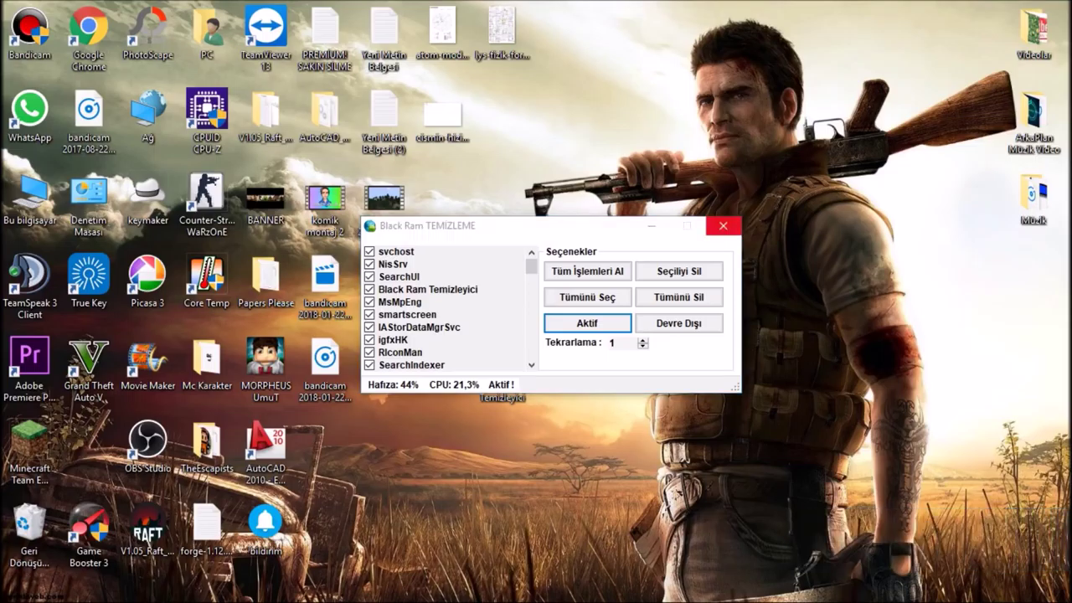
Close Black Ram Temizleme and return its desktop icon to its place between Minecraft and OBS Studio.
{"action": "left_click", "coordinate": [723, 225]}
{"action": "left_click_drag", "start_coordinate": [502, 364], "coordinate": [165, 498]}
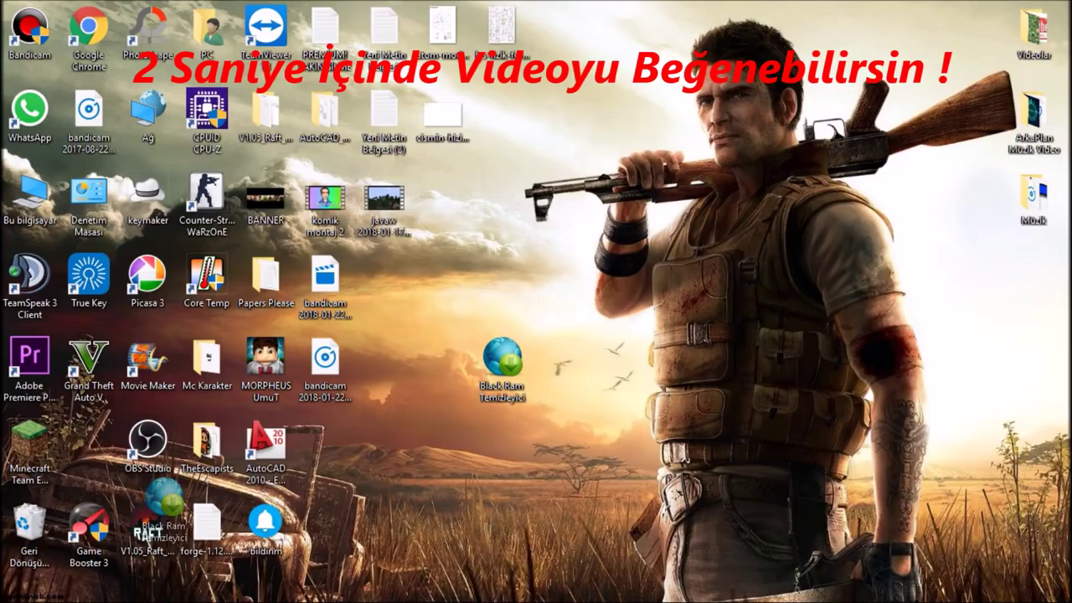
{"action": "left_click_drag", "start_coordinate": [164, 497], "coordinate": [89, 453]}
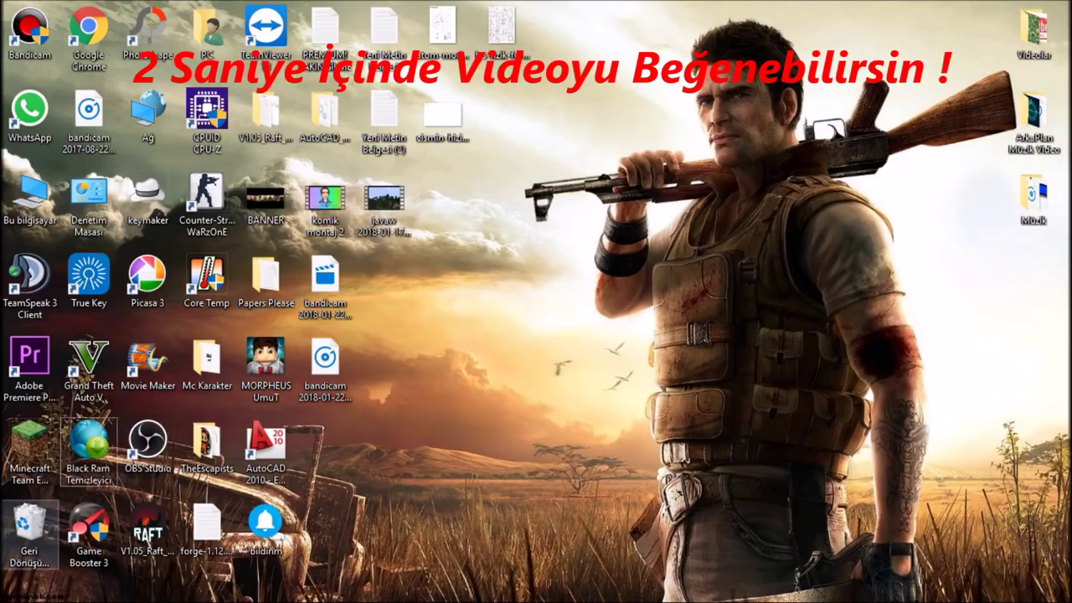
Open the Recycle Bin, look through the deleted files, and close it.
{"action": "right_click", "coordinate": [15, 548]}
{"action": "left_click", "coordinate": [38, 429]}
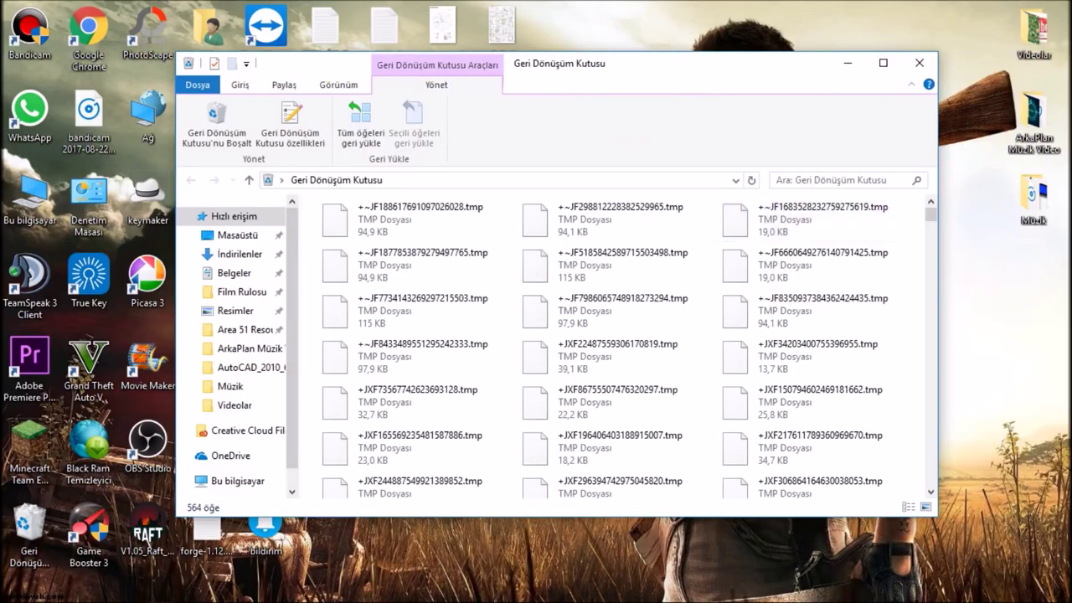
{"action": "left_click_drag", "start_coordinate": [930, 215], "coordinate": [931, 258]}
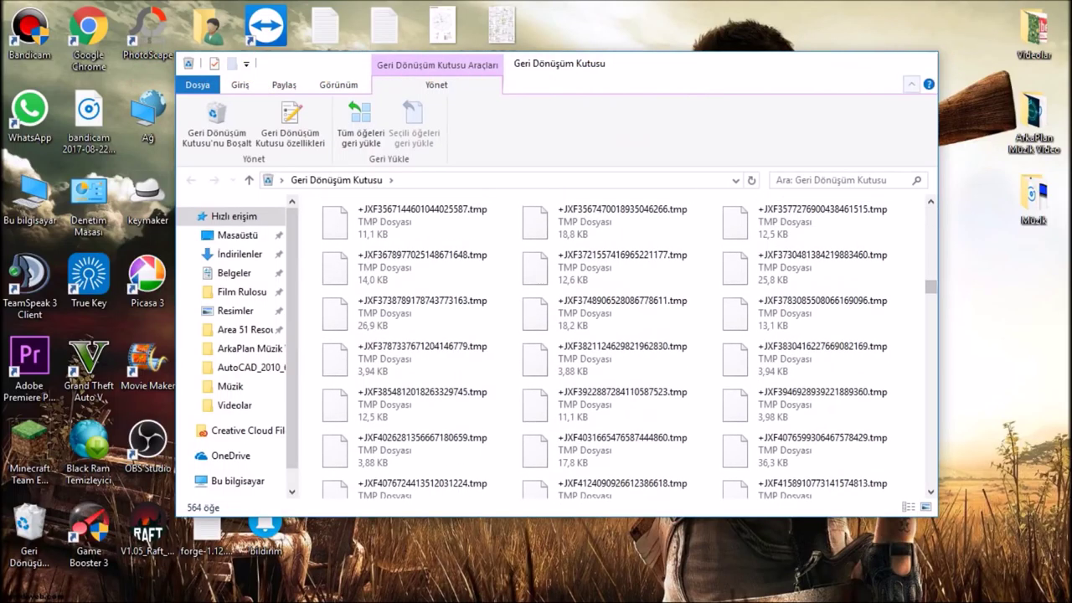
{"action": "left_click", "coordinate": [918, 63]}
Empty the Recycle Bin from the desktop and confirm the permanent deletion.
{"action": "right_click", "coordinate": [33, 515]}
{"action": "left_click", "coordinate": [50, 416]}
{"action": "key", "text": "Return"}
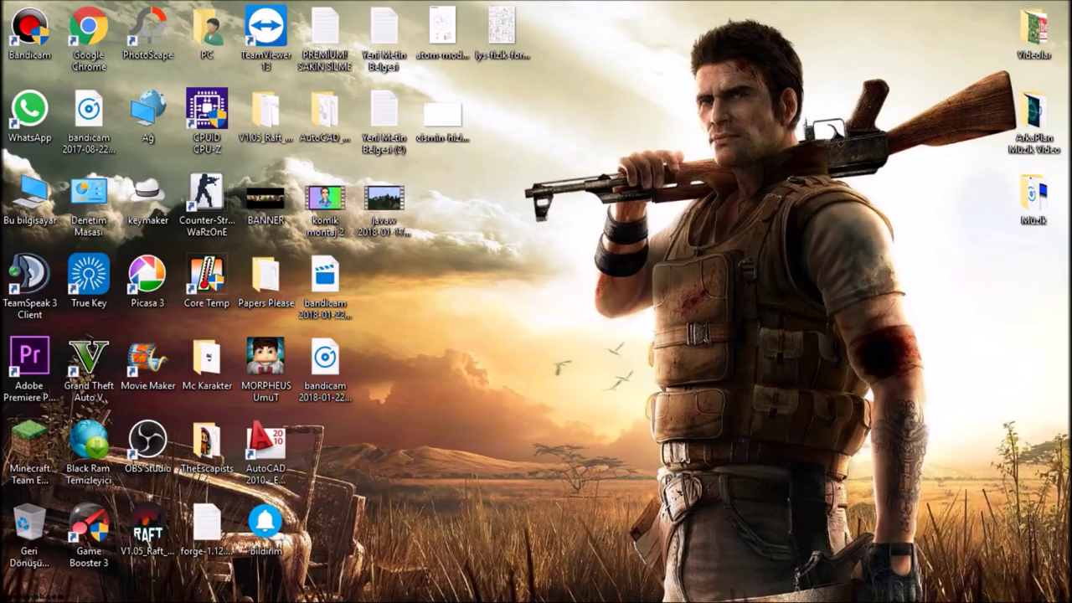
{"action": "left_click", "coordinate": [29, 536]}
{"action": "left_click_drag", "start_coordinate": [464, 266], "coordinate": [531, 428]}
{"action": "left_click_drag", "start_coordinate": [515, 328], "coordinate": [661, 448]}
{"action": "mouse_move", "coordinate": [89, 440]}
{"action": "left_mouse_down"}
{"action": "mouse_move", "coordinate": [413, 437]}
{"action": "mouse_move", "coordinate": [477, 372]}
{"action": "left_mouse_up"}
{"action": "left_click_drag", "start_coordinate": [425, 316], "coordinate": [579, 460]}
{"action": "left_click_drag", "start_coordinate": [502, 361], "coordinate": [89, 442]}
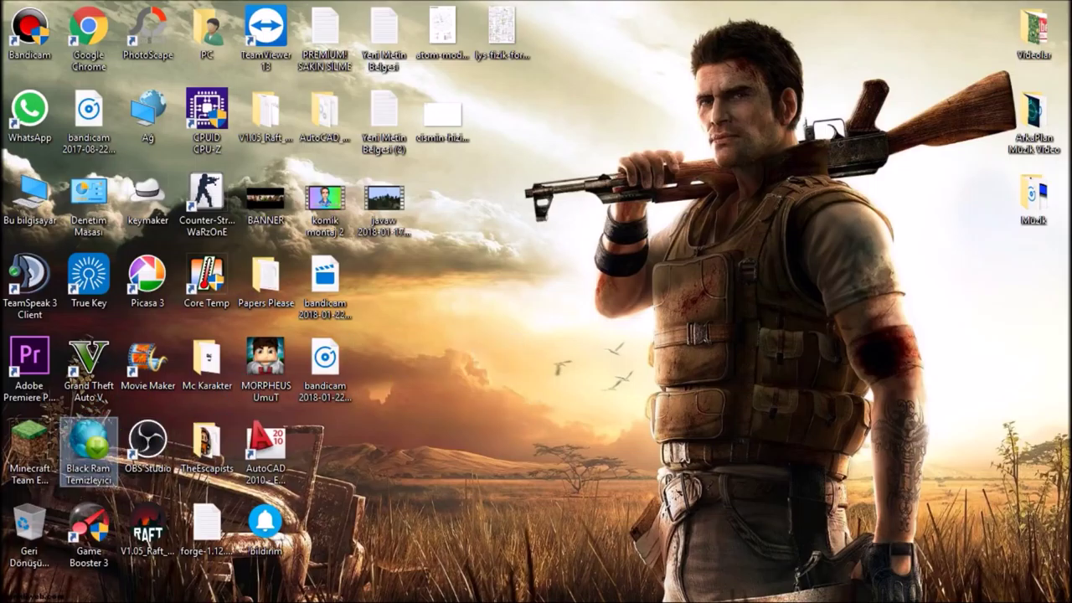